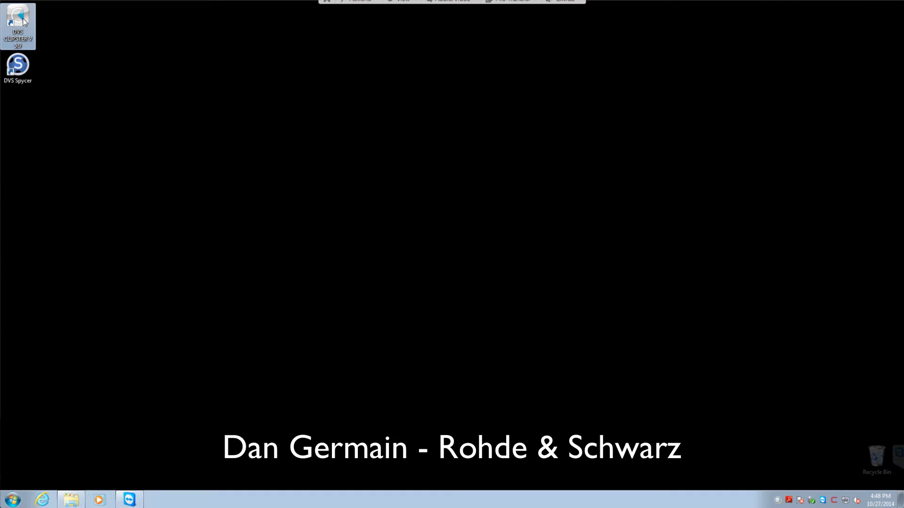
Launch DVS Clipster from its desktop icon.
{"action": "double_click", "coordinate": [24, 21]}
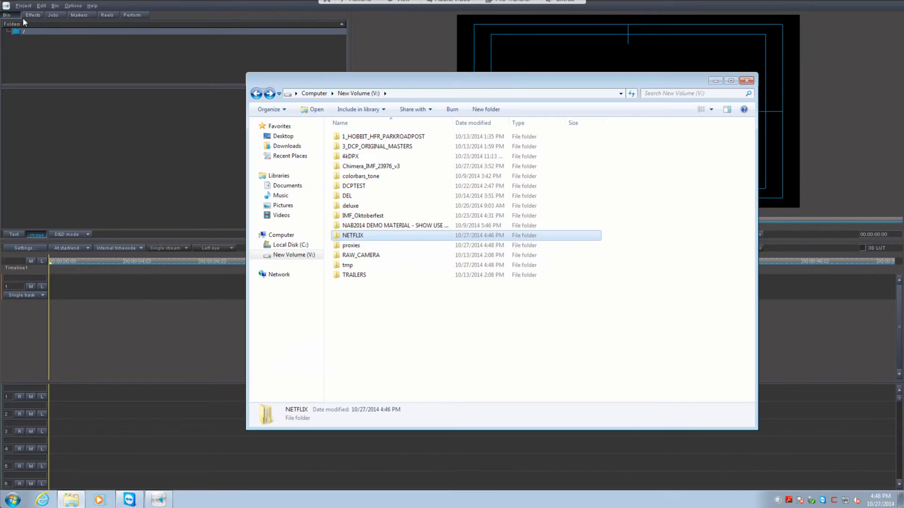
Open NETFLIX on V:, check the CHIMERA_NETFLIX_2398_0000 DPX folder, and import it into Clipster's bin.
{"action": "double_click", "coordinate": [355, 236]}
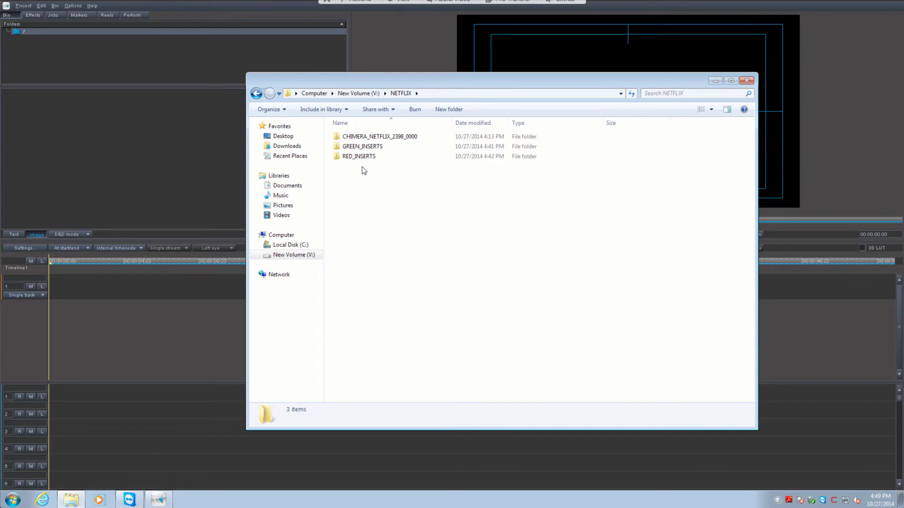
{"action": "double_click", "coordinate": [361, 137]}
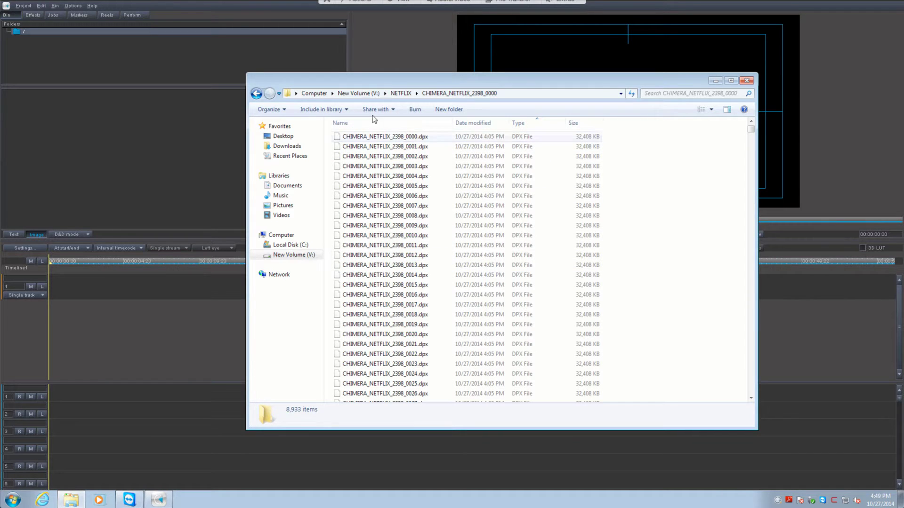
{"action": "left_click", "coordinate": [256, 93]}
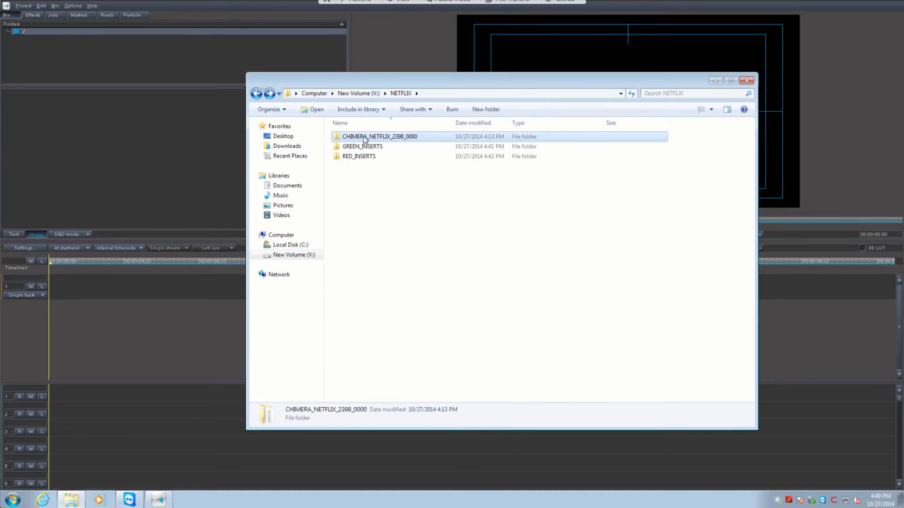
{"action": "left_click_drag", "start_coordinate": [364, 139], "coordinate": [146, 160]}
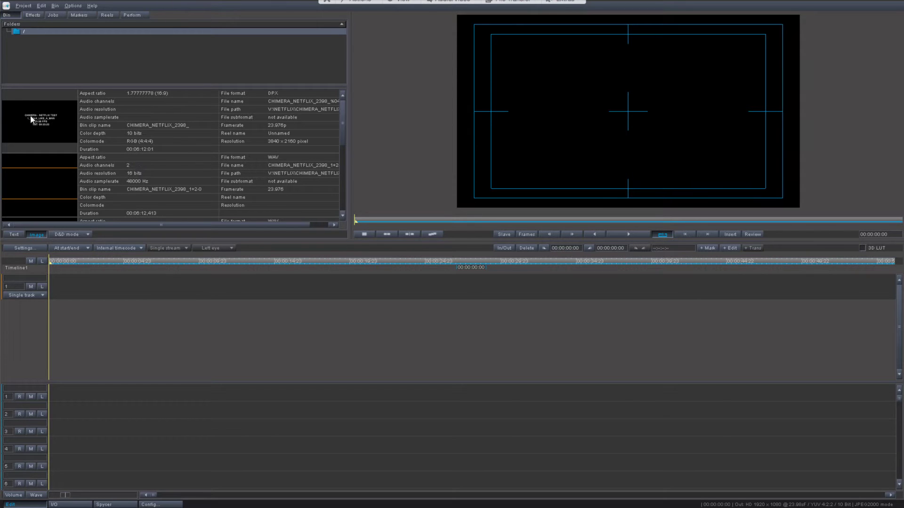
Put the CHIMERA DPX clip on video track 1 at 00:00:00:00 and scrub its opening frames.
{"action": "left_click_drag", "start_coordinate": [32, 119], "coordinate": [118, 144]}
{"action": "left_click_drag", "start_coordinate": [128, 255], "coordinate": [55, 291]}
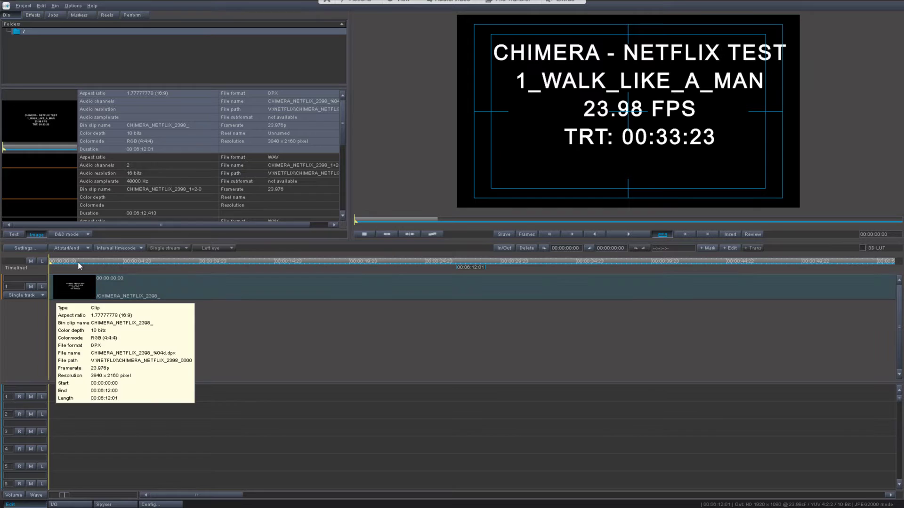
{"action": "left_click_drag", "start_coordinate": [78, 261], "coordinate": [187, 261]}
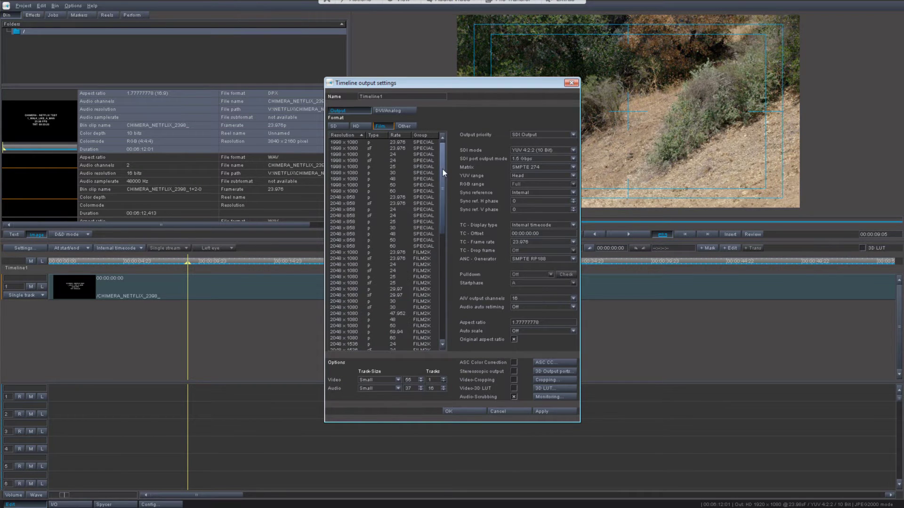
Select Film 3840 x 2160 p 23.976 QUADSDI as timeline output, then return the playhead near the start.
{"action": "left_click_drag", "start_coordinate": [442, 168], "coordinate": [441, 262]}
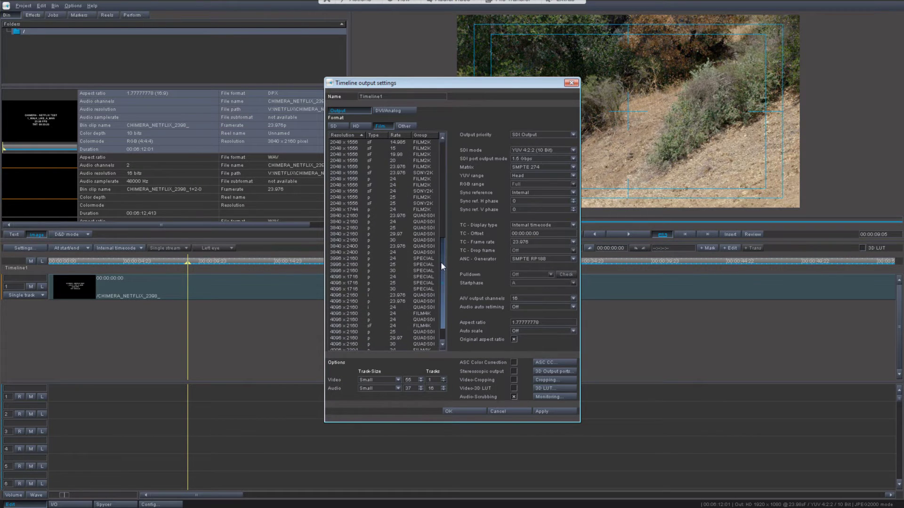
{"action": "left_click", "coordinate": [338, 216]}
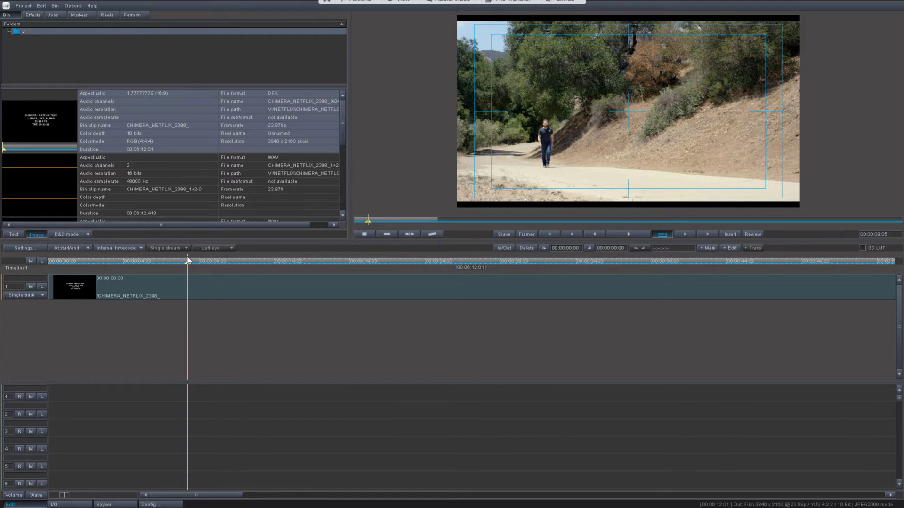
{"action": "left_click_drag", "start_coordinate": [187, 260], "coordinate": [40, 281]}
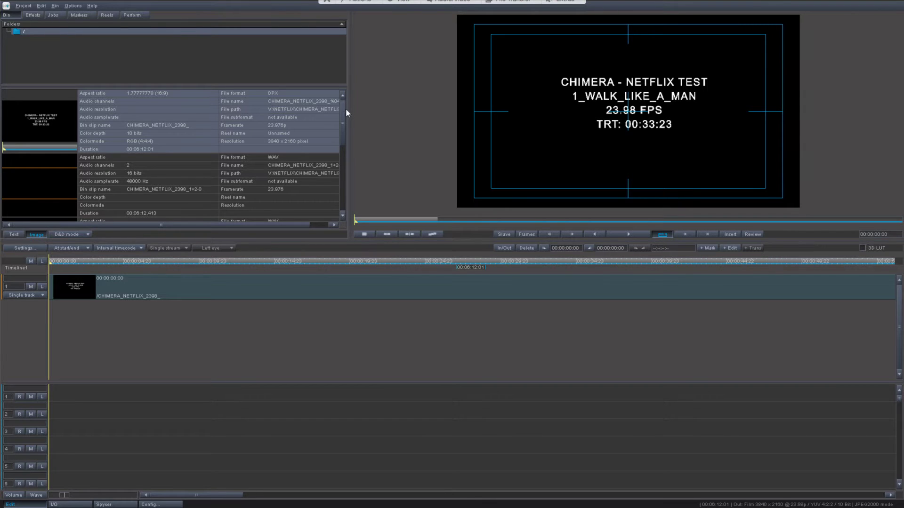
Select the four CHIMERA WAV clips in the bin and set drag-and-drop alignment to Vertical.
{"action": "left_click_drag", "start_coordinate": [343, 111], "coordinate": [338, 134]}
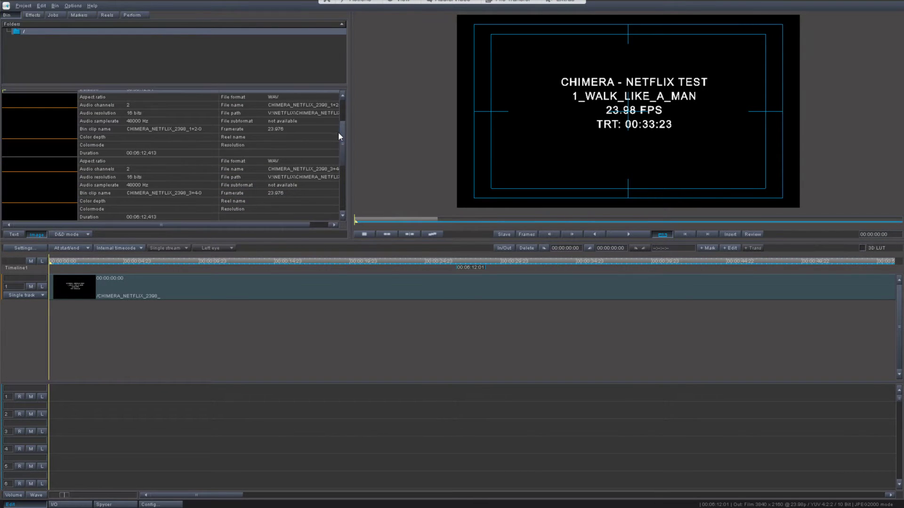
{"action": "left_click", "coordinate": [58, 113]}
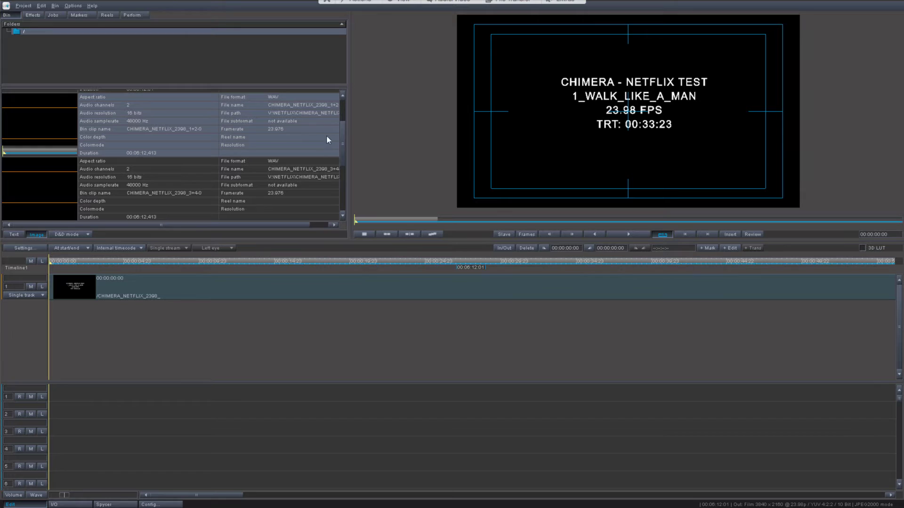
{"action": "left_click_drag", "start_coordinate": [343, 140], "coordinate": [342, 193]}
{"action": "left_click", "coordinate": [59, 202]}
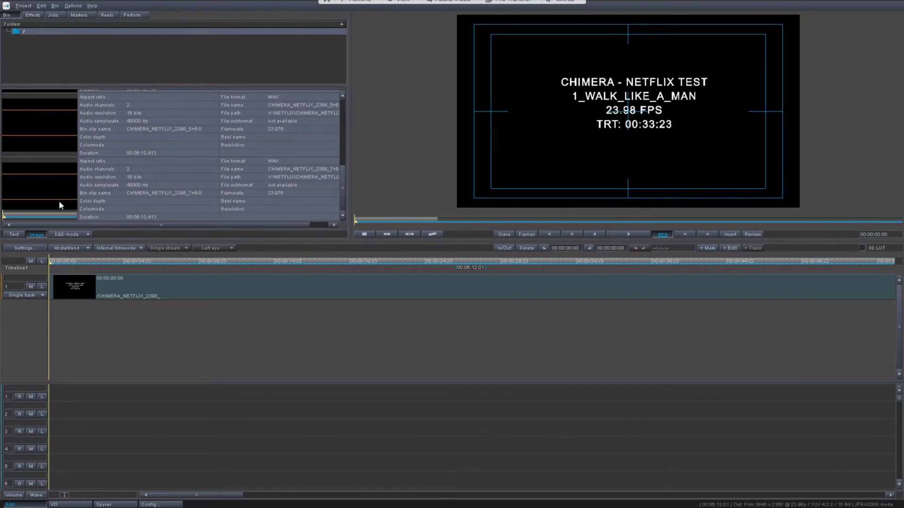
{"action": "left_click", "coordinate": [73, 234]}
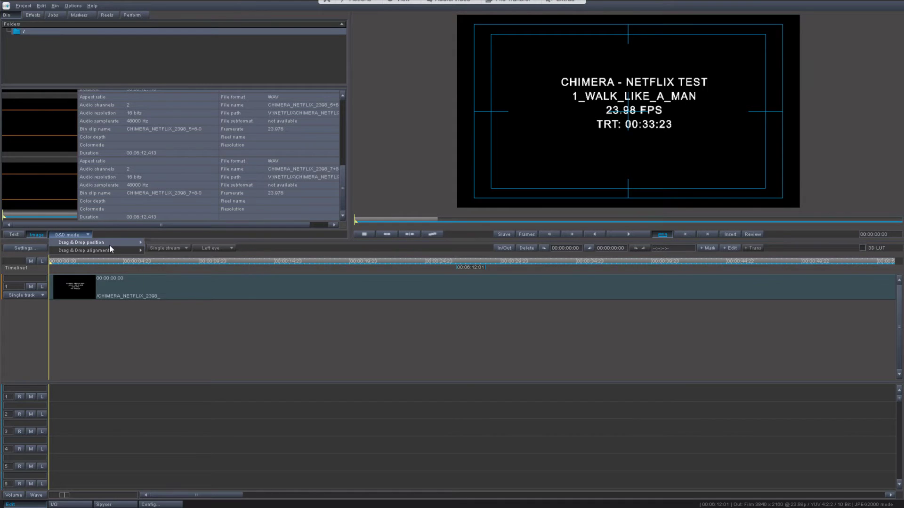
{"action": "mouse_move", "coordinate": [109, 244]}
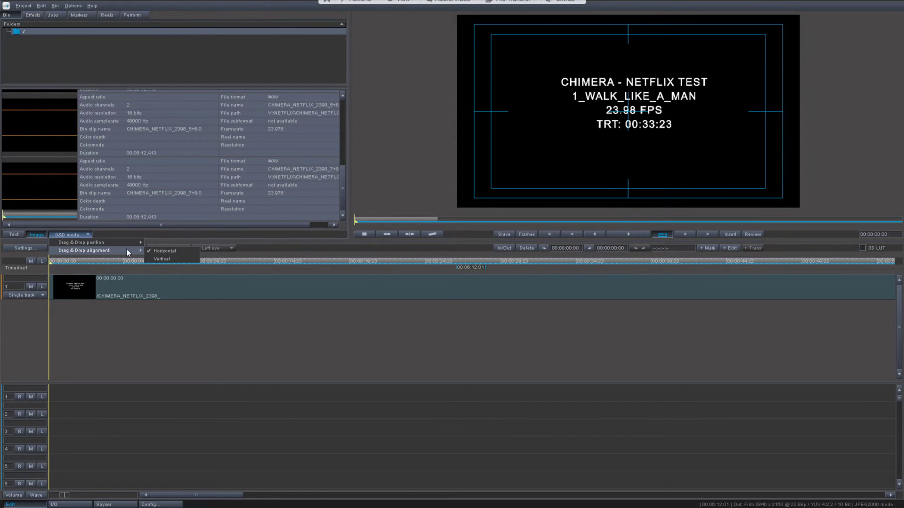
{"action": "left_click", "coordinate": [178, 260]}
Drop the four WAV clips onto audio tracks 1–4 and turn on waveform display.
{"action": "left_click_drag", "start_coordinate": [56, 191], "coordinate": [53, 392]}
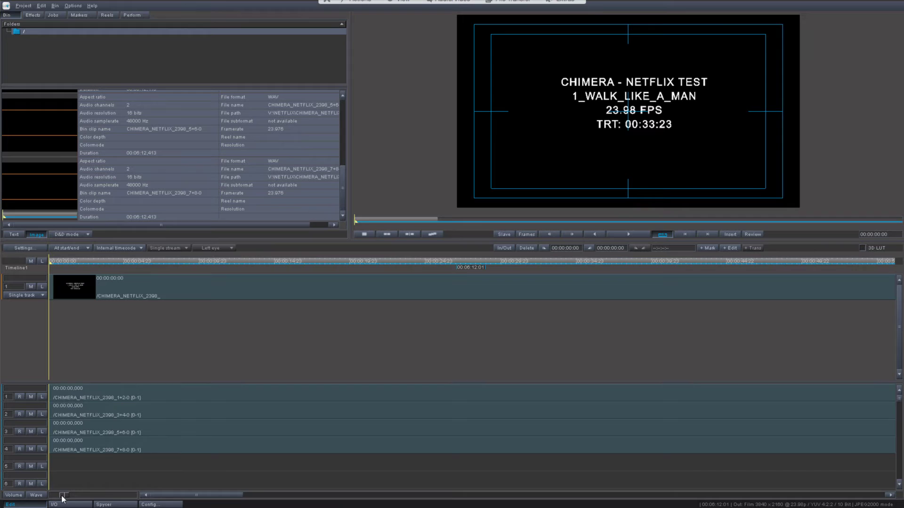
{"action": "left_click_drag", "start_coordinate": [62, 496], "coordinate": [47, 498]}
{"action": "left_click", "coordinate": [45, 496]}
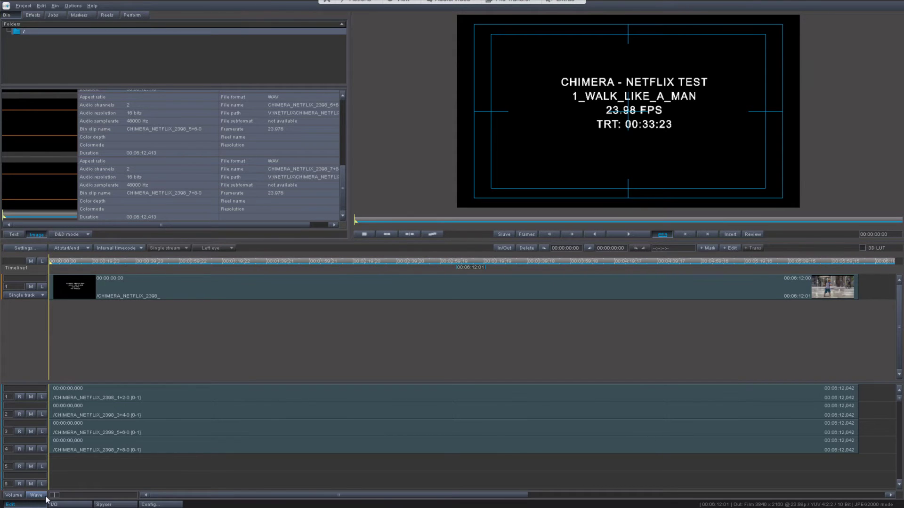
Show continuous thumbnails on the video clip and a YUV parade scope beside a widened viewer.
{"action": "left_click", "coordinate": [78, 254]}
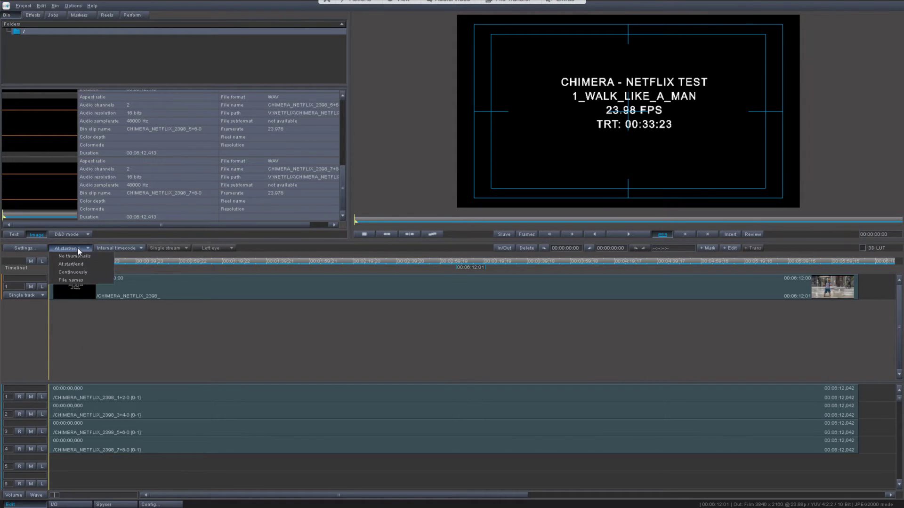
{"action": "left_click", "coordinate": [77, 270]}
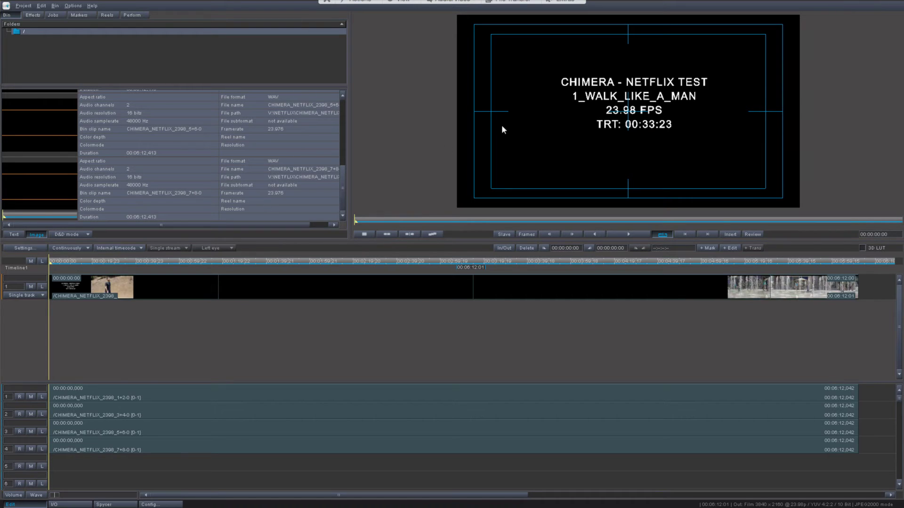
{"action": "right_click", "coordinate": [515, 119]}
{"action": "mouse_move", "coordinate": [541, 151]}
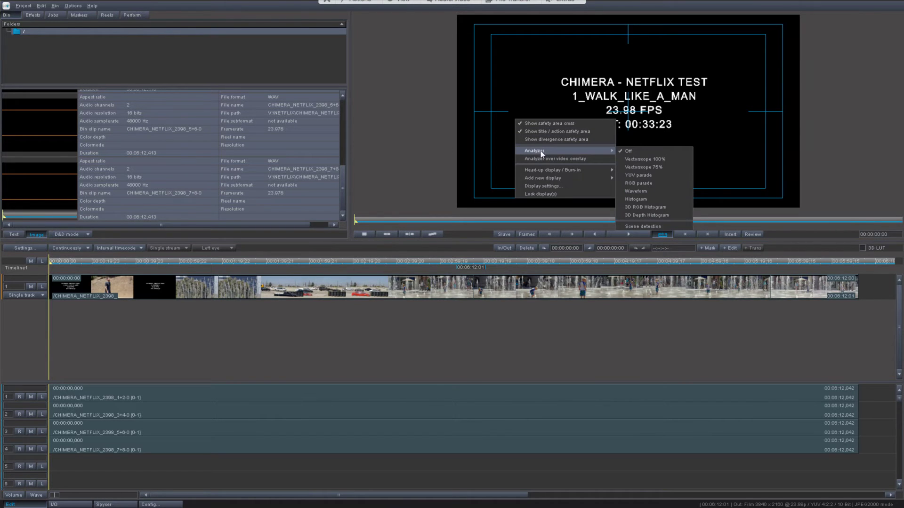
{"action": "left_click", "coordinate": [663, 176]}
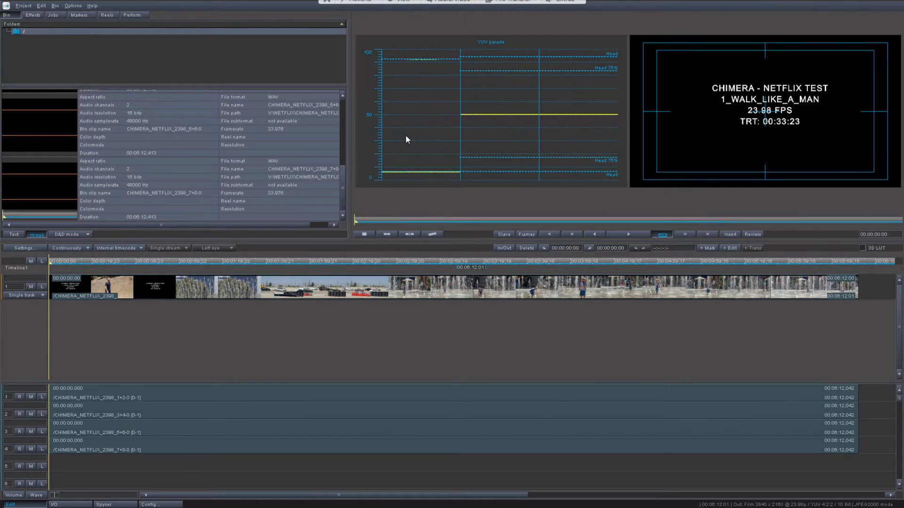
{"action": "left_click_drag", "start_coordinate": [352, 135], "coordinate": [218, 140]}
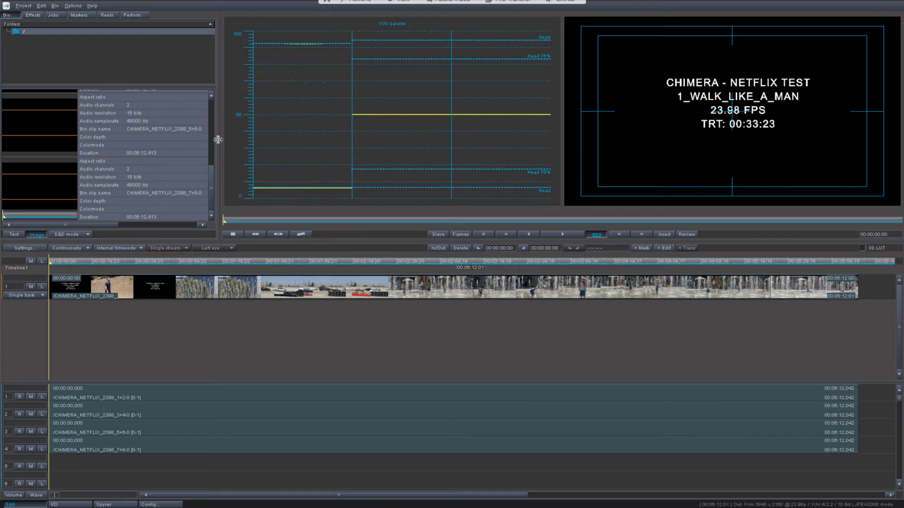
Play the timeline, then scrub back to the fountain scene at 00:02:52:09.
{"action": "left_click", "coordinate": [563, 234]}
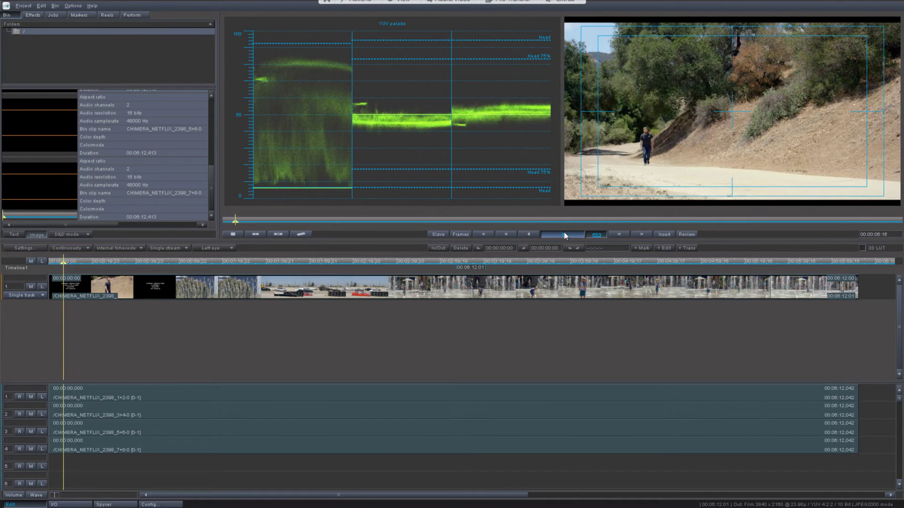
{"action": "left_click", "coordinate": [612, 263]}
{"action": "left_click_drag", "start_coordinate": [612, 262], "coordinate": [425, 276]}
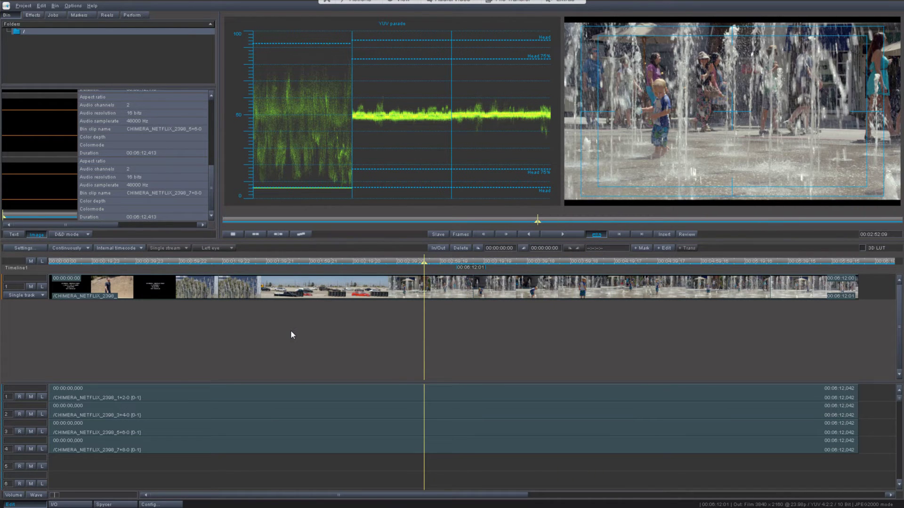
Start the IMF Delivery Tool from the Project menu with IMP without KDM as package type.
{"action": "left_click", "coordinate": [24, 6]}
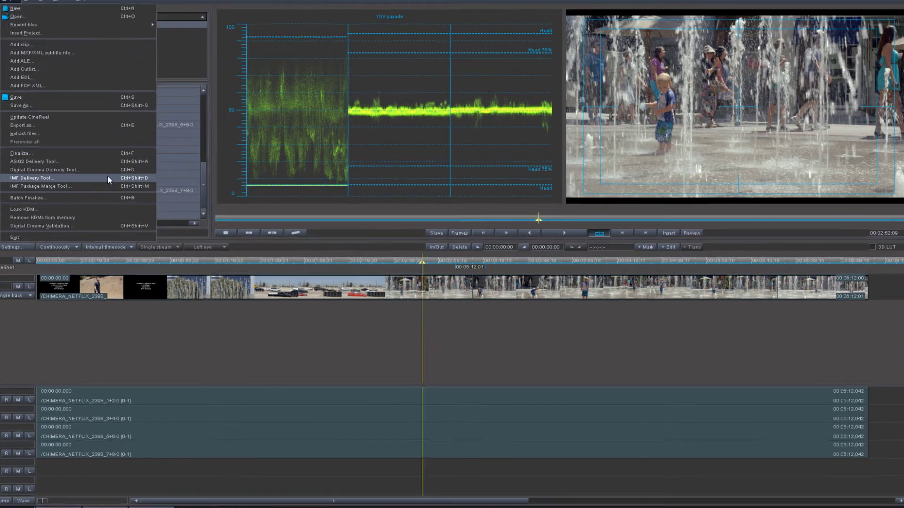
{"action": "left_click", "coordinate": [113, 181]}
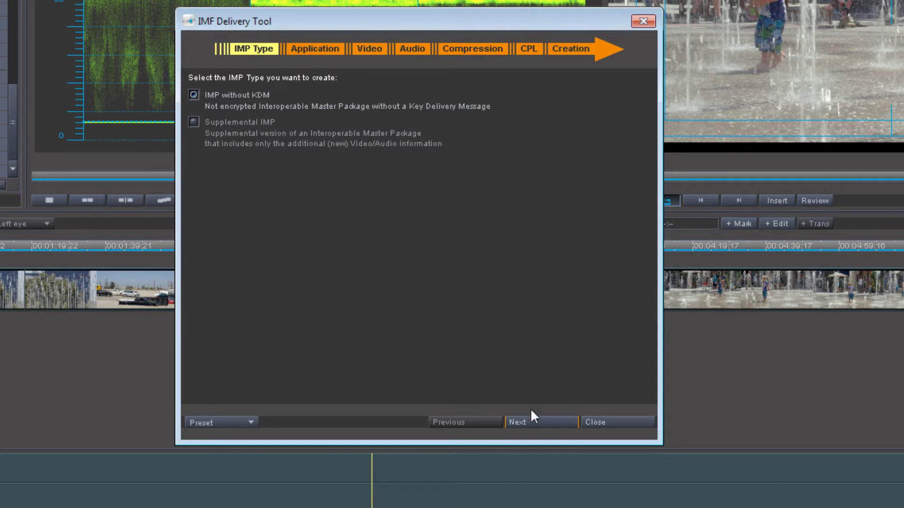
Continue to the Application page and pick Application Layer #2 extended level (beta).
{"action": "left_click", "coordinate": [553, 423]}
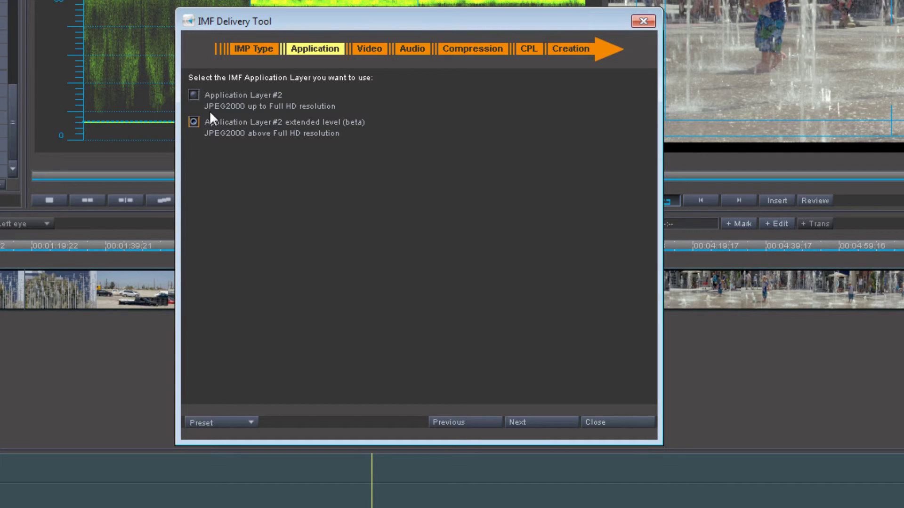
Set the IMF video to 3840 x 2160 p 23.976, JPEG2000 10 bit RGB essence, and Full RGB range.
{"action": "left_click", "coordinate": [553, 424]}
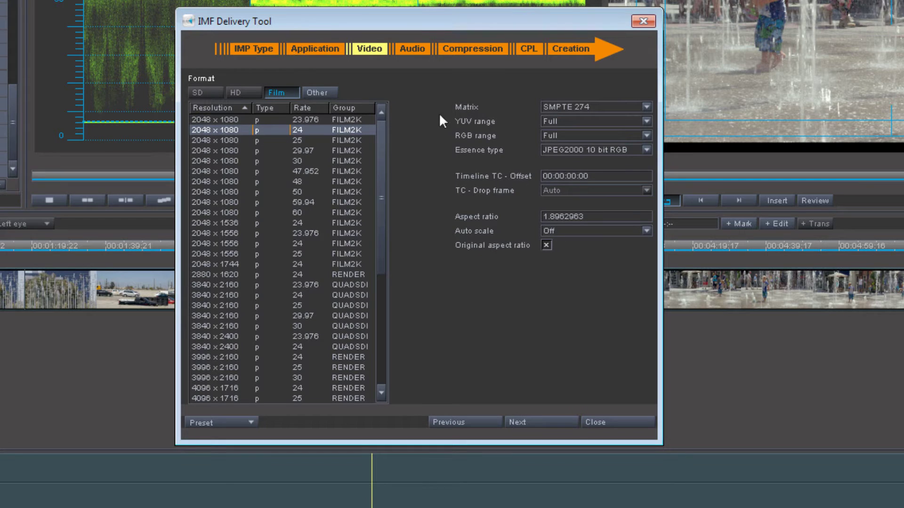
{"action": "mouse_move", "coordinate": [379, 151]}
{"action": "left_mouse_down"}
{"action": "mouse_move", "coordinate": [361, 276]}
{"action": "mouse_move", "coordinate": [375, 142]}
{"action": "left_mouse_up"}
{"action": "left_click", "coordinate": [329, 233]}
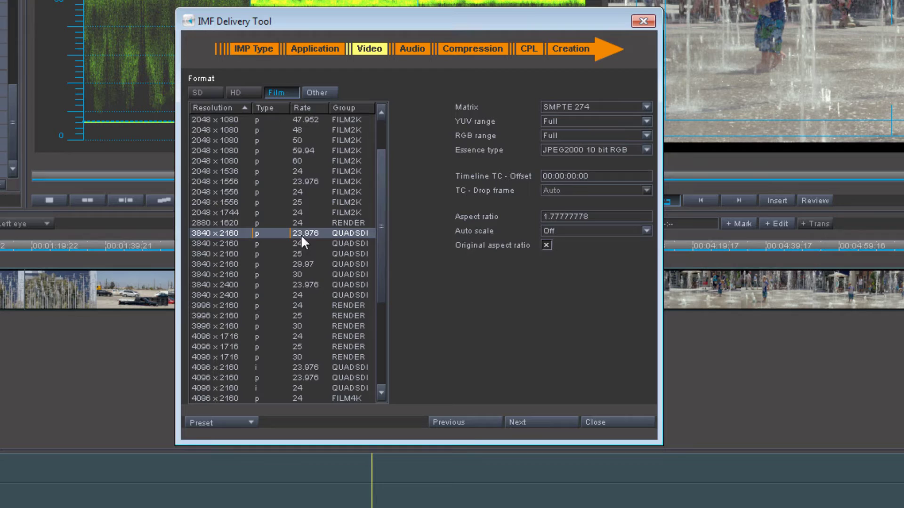
{"action": "left_click", "coordinate": [647, 150]}
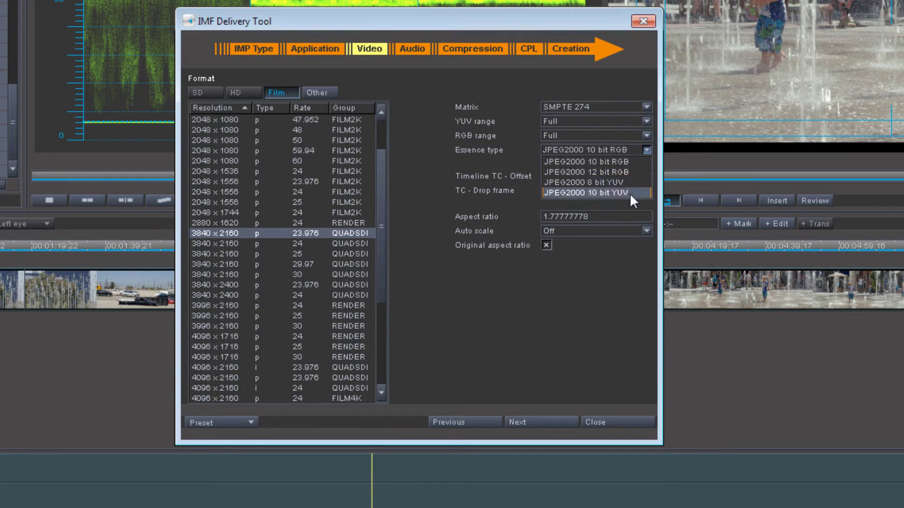
{"action": "left_click", "coordinate": [630, 162]}
{"action": "left_click", "coordinate": [647, 136]}
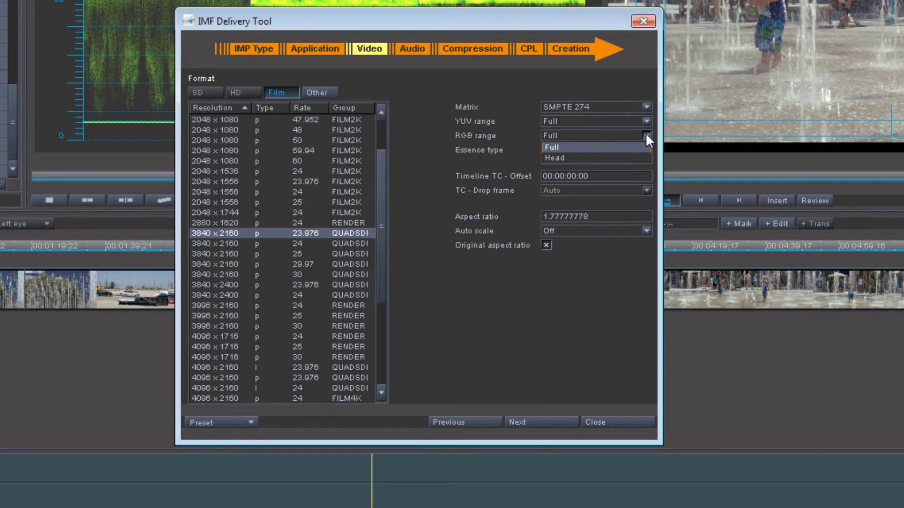
{"action": "left_click", "coordinate": [631, 157]}
{"action": "left_click", "coordinate": [648, 135]}
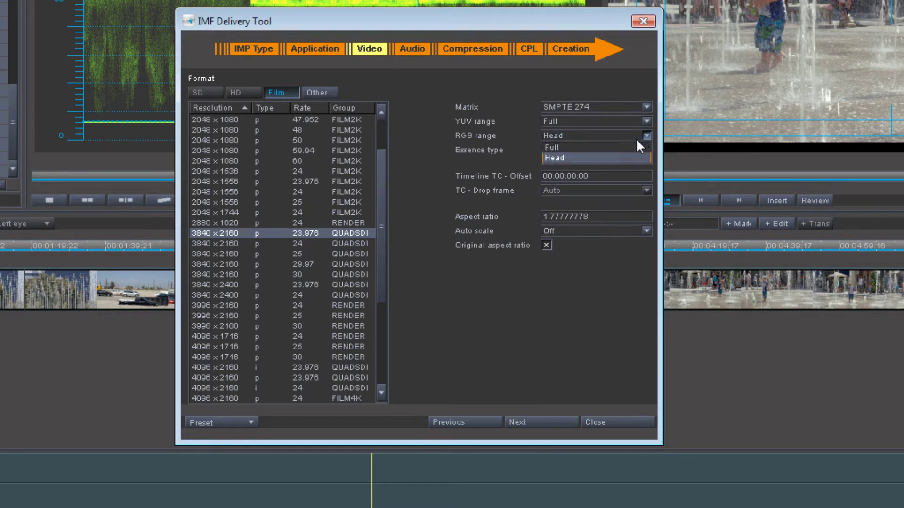
{"action": "left_click", "coordinate": [627, 147]}
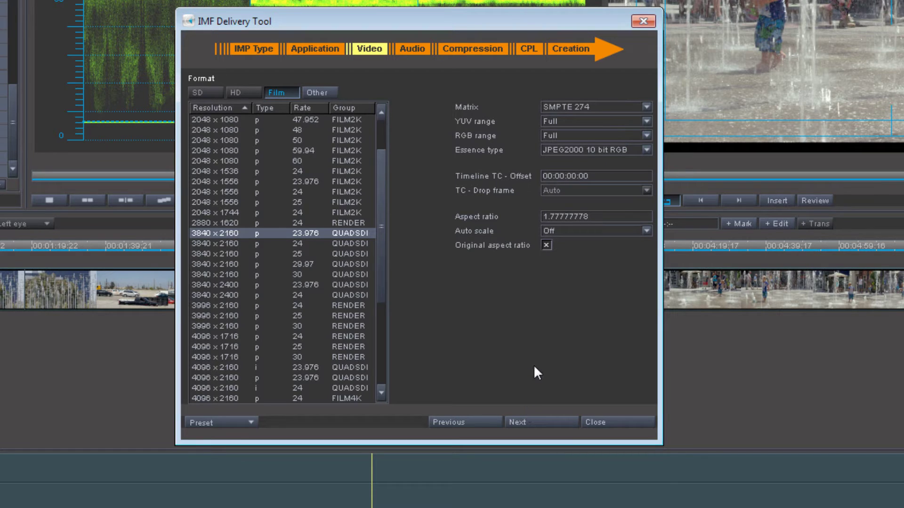
Name the 5.1 audio CHIMERA_51; label channels 3–6 Center, LFE, Left Surround, Right Surround.
{"action": "left_click", "coordinate": [541, 423]}
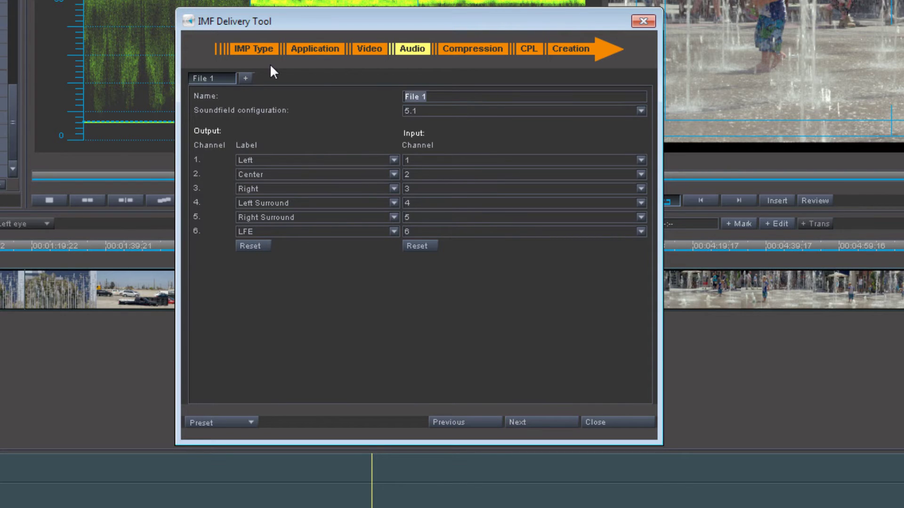
{"action": "type", "text": "CHIMERA"}
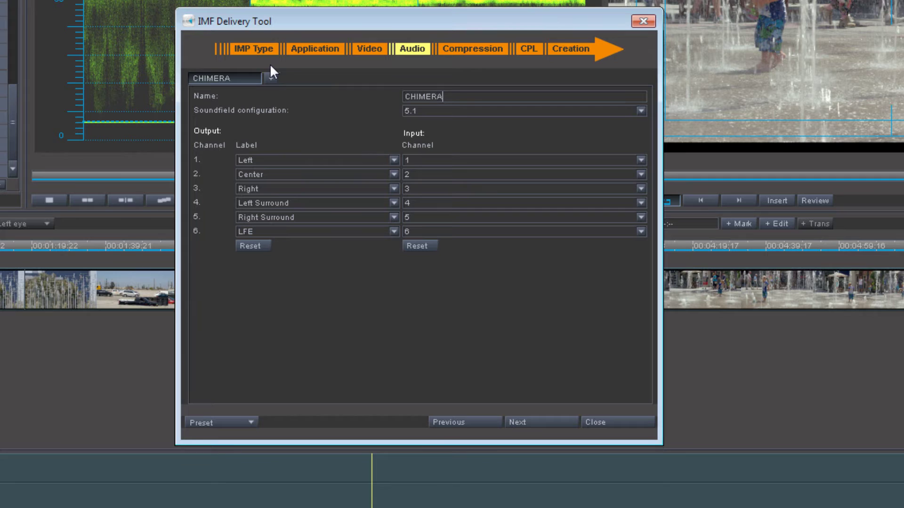
{"action": "type", "text": "_51"}
{"action": "left_click", "coordinate": [394, 189]}
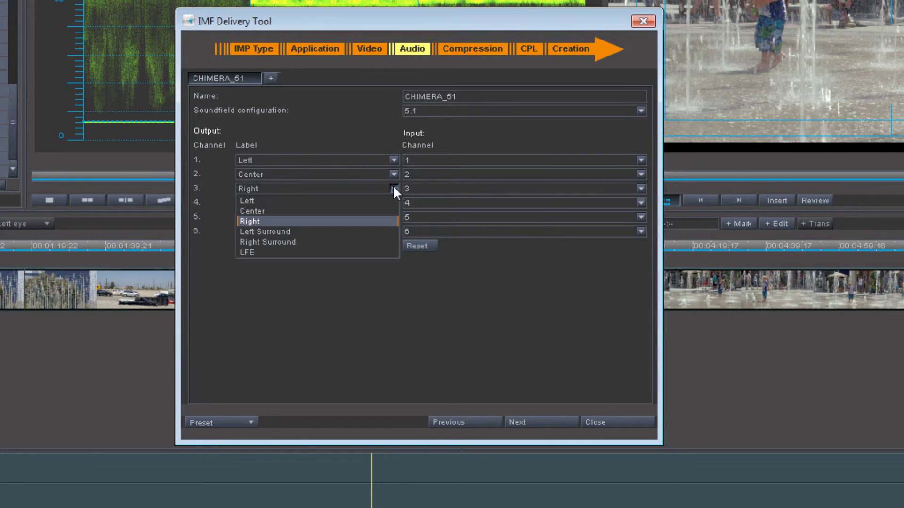
{"action": "left_click", "coordinate": [382, 212]}
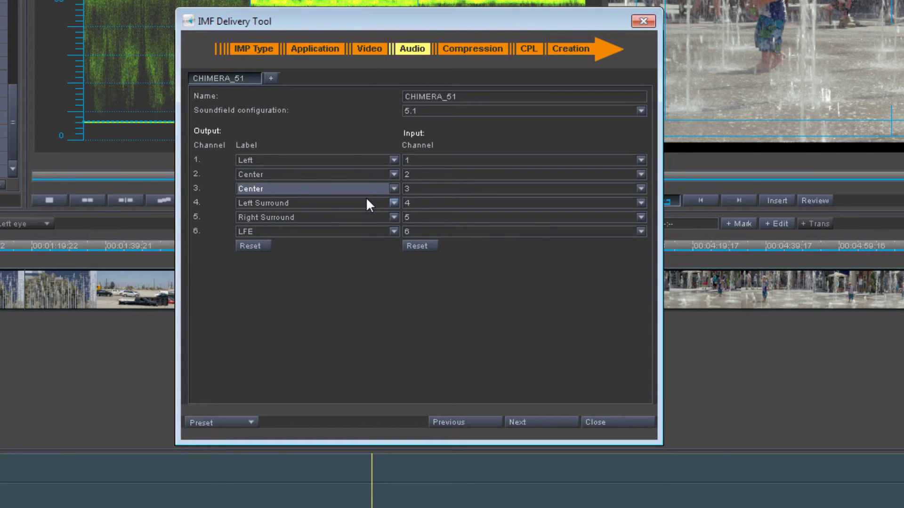
{"action": "left_click", "coordinate": [367, 198]}
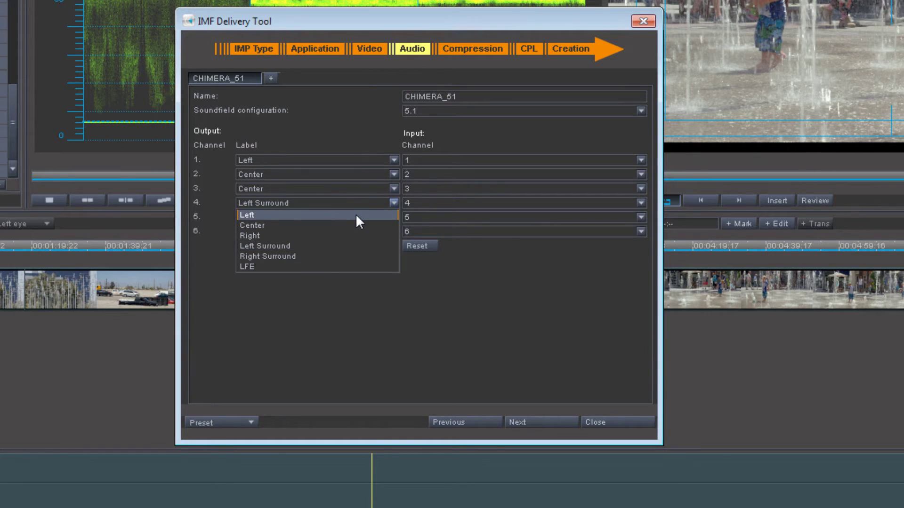
{"action": "left_click", "coordinate": [321, 266]}
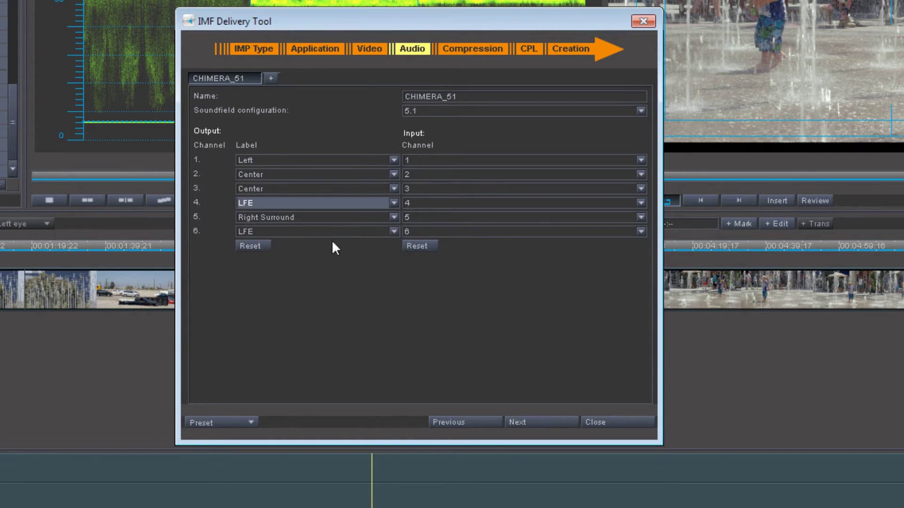
{"action": "left_click", "coordinate": [343, 215]}
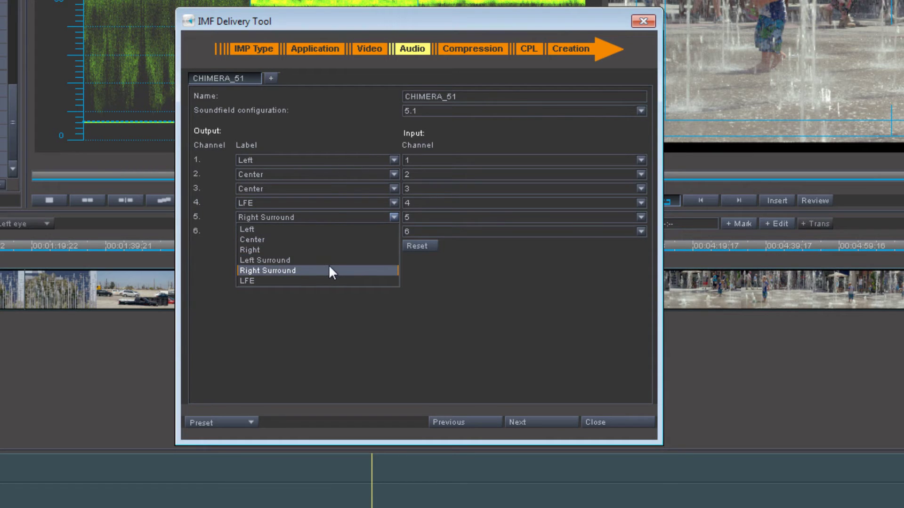
{"action": "left_click", "coordinate": [328, 260]}
{"action": "left_click", "coordinate": [329, 230]}
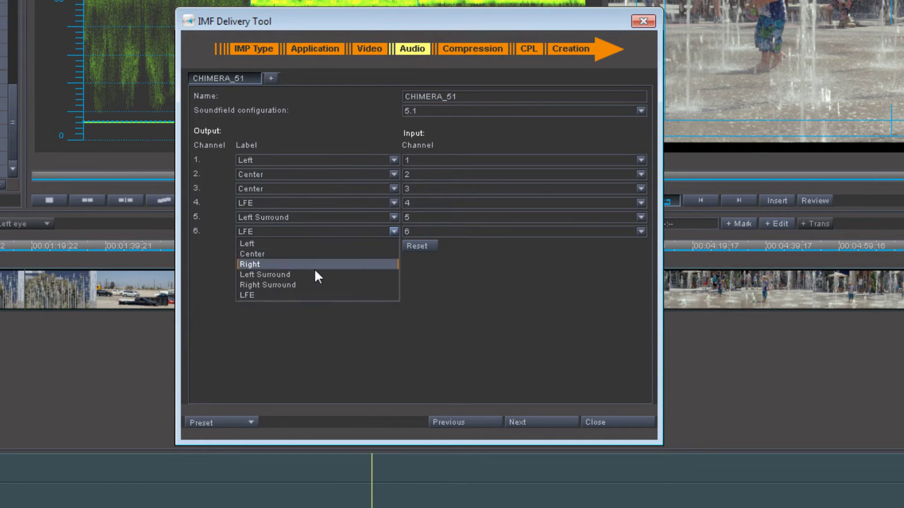
{"action": "left_click", "coordinate": [308, 285]}
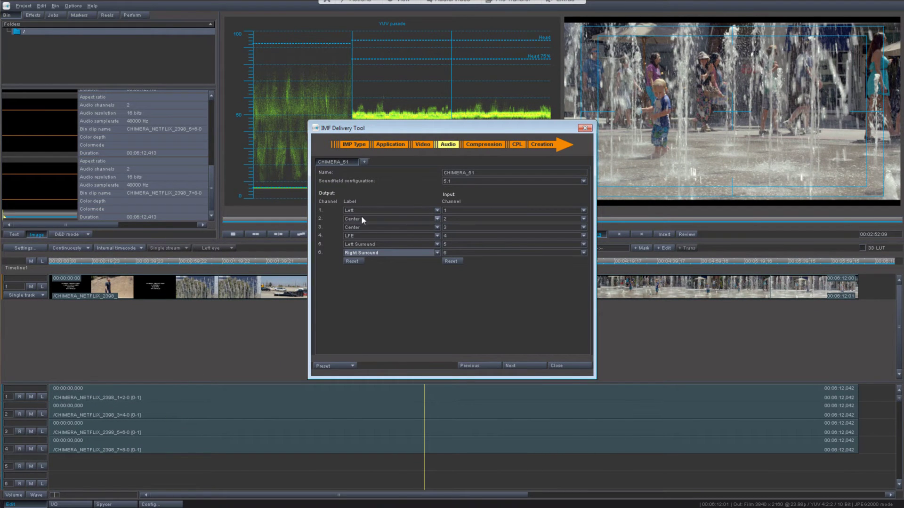
Add a Standard Stereo audio file named CHIMERA_STEREO, with Left fed from input 7 and Right from input 8.
{"action": "left_click", "coordinate": [365, 162]}
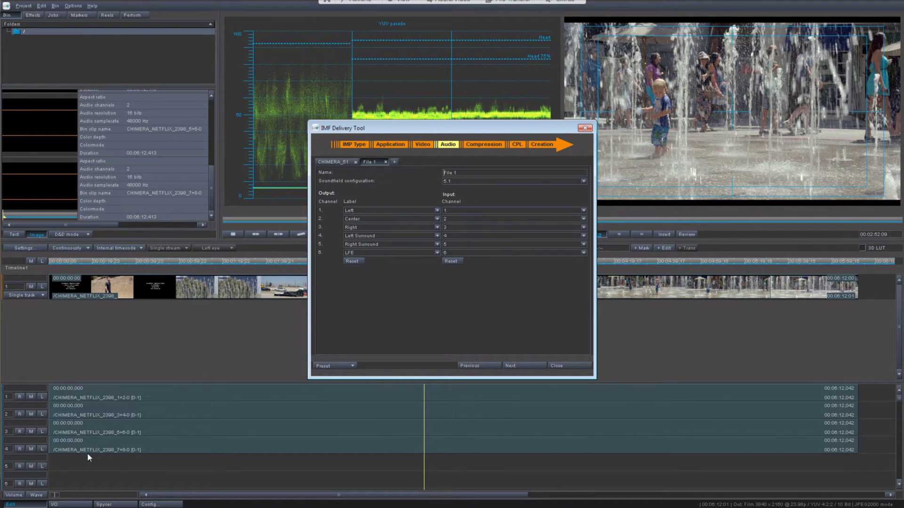
{"action": "left_click", "coordinate": [581, 181]}
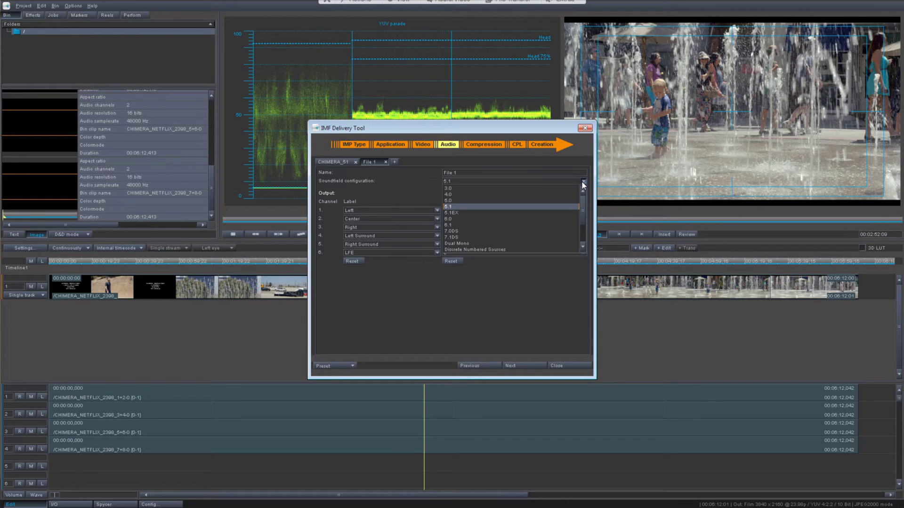
{"action": "left_click_drag", "start_coordinate": [582, 205], "coordinate": [578, 229]}
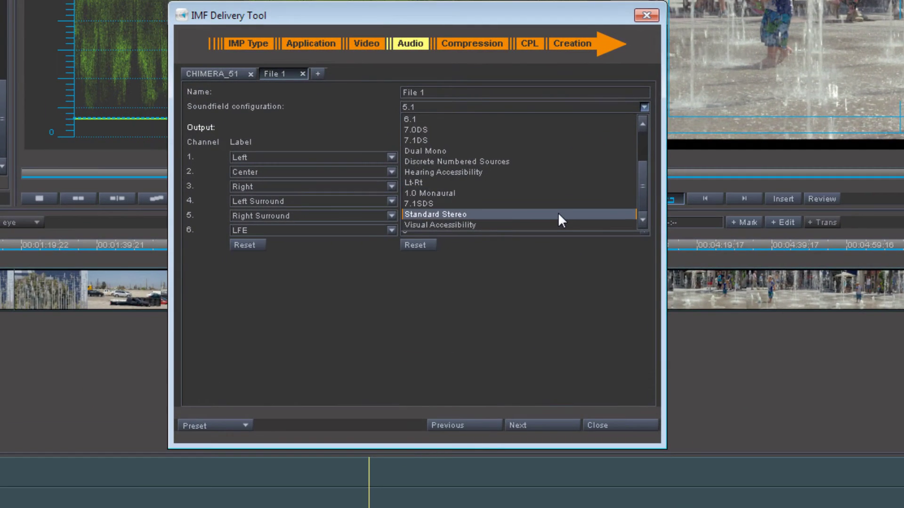
{"action": "left_click", "coordinate": [556, 218]}
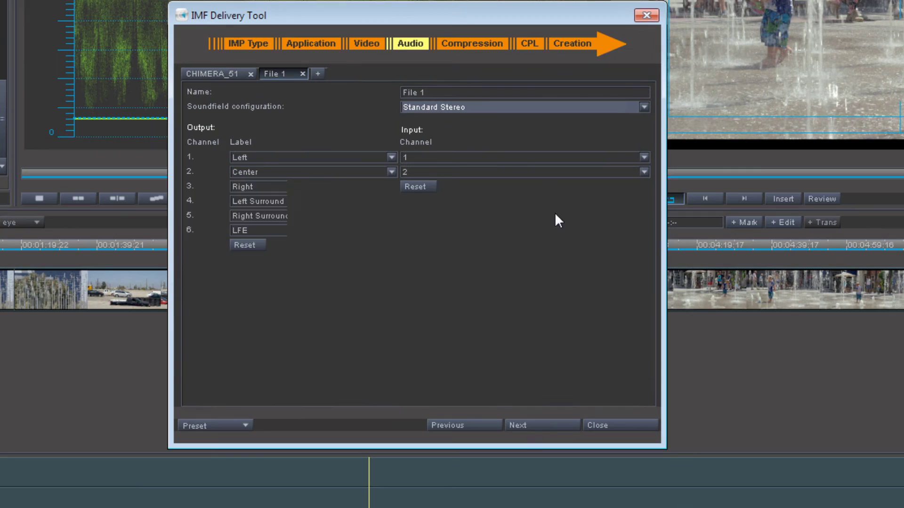
{"action": "left_click", "coordinate": [644, 157]}
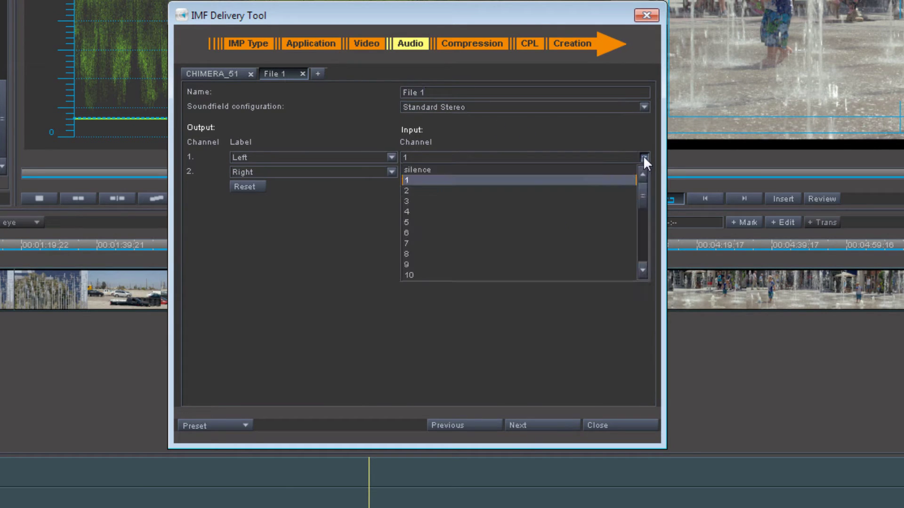
{"action": "left_click", "coordinate": [600, 244]}
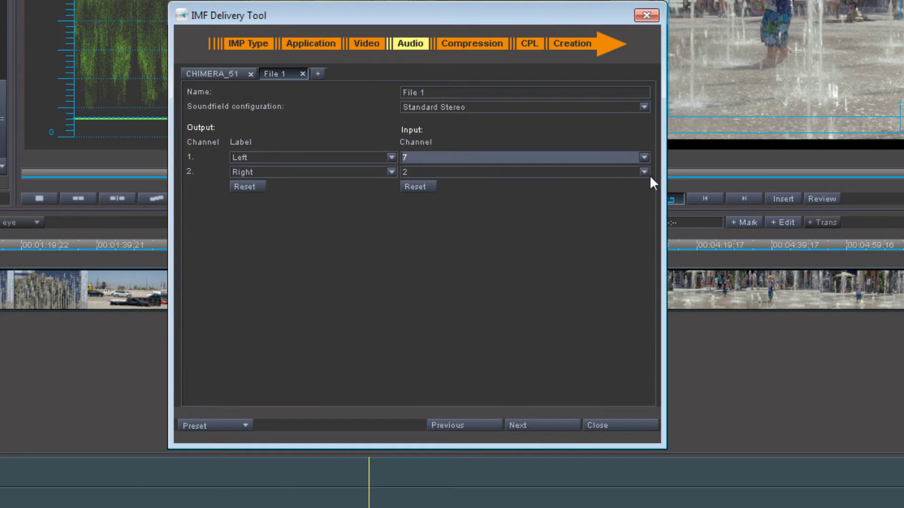
{"action": "left_click", "coordinate": [644, 172]}
{"action": "left_click", "coordinate": [580, 267]}
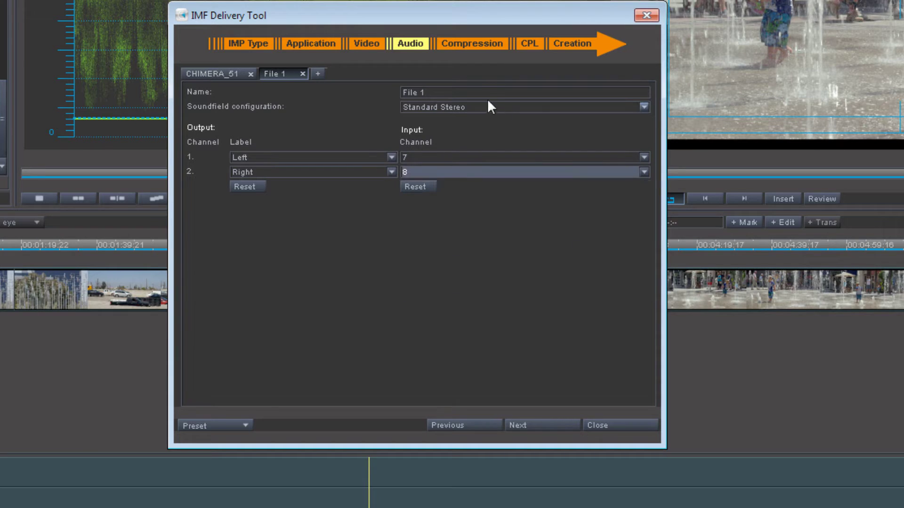
{"action": "left_click", "coordinate": [478, 92]}
{"action": "type", "text": "CHI"}
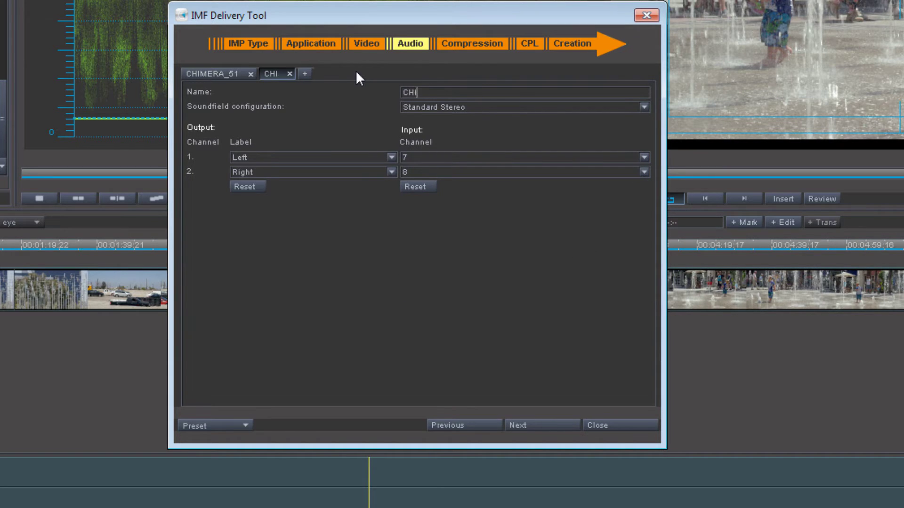
{"action": "type", "text": "MERA_STEREO"}
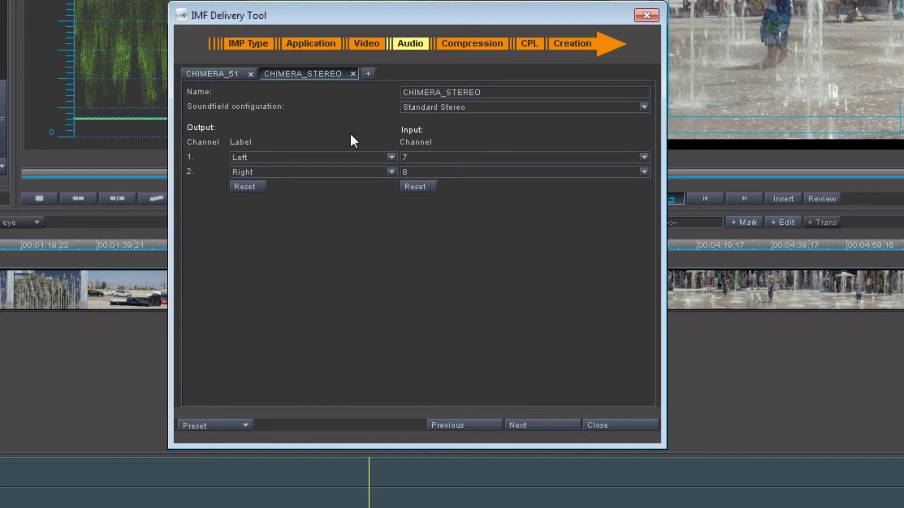
Apply the BCP Level 5 JPEG2000 preset, raising rate control to 800 Mb/s.
{"action": "left_click", "coordinate": [543, 426]}
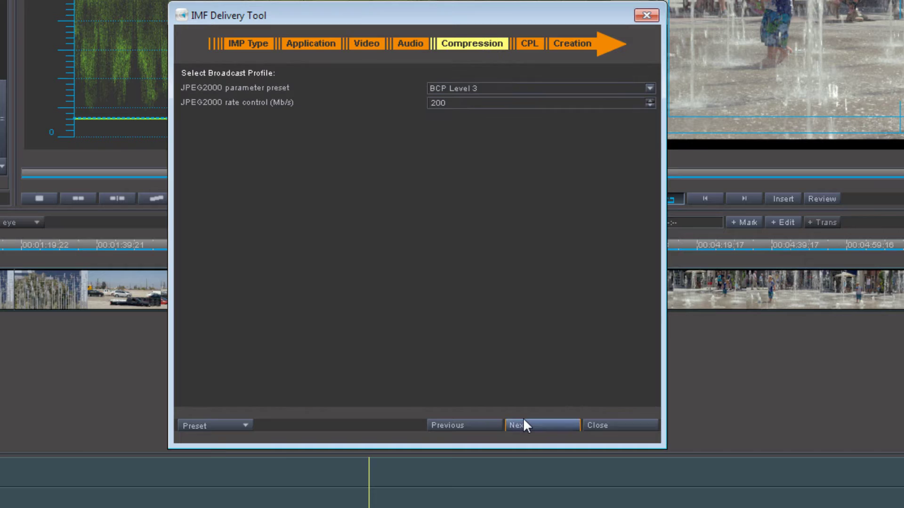
{"action": "left_click", "coordinate": [649, 89]}
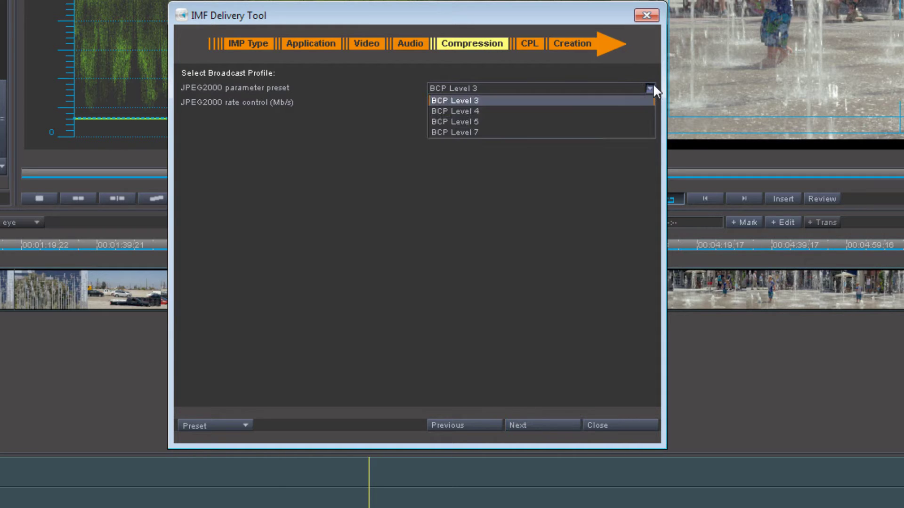
{"action": "left_click", "coordinate": [611, 131]}
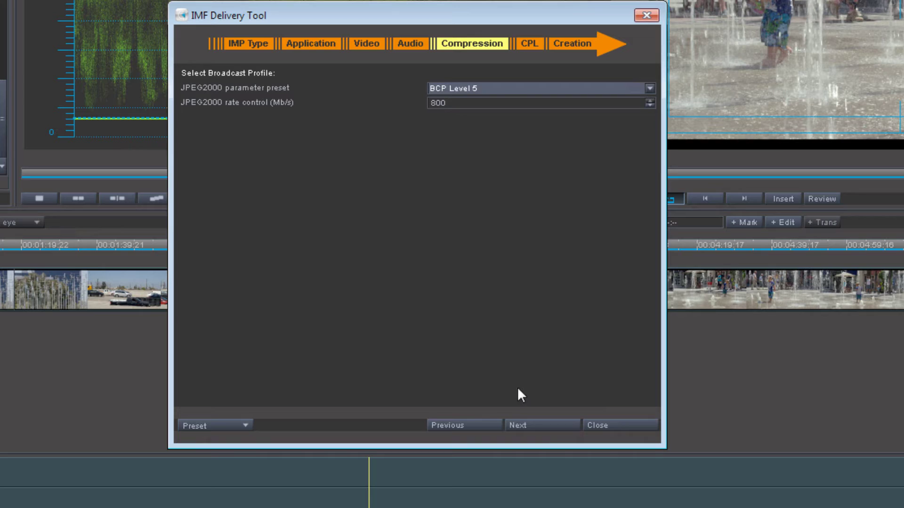
Enter a 'Created by … for Backlot' annotation crediting the author, and set content kind to Test.
{"action": "left_click", "coordinate": [554, 424]}
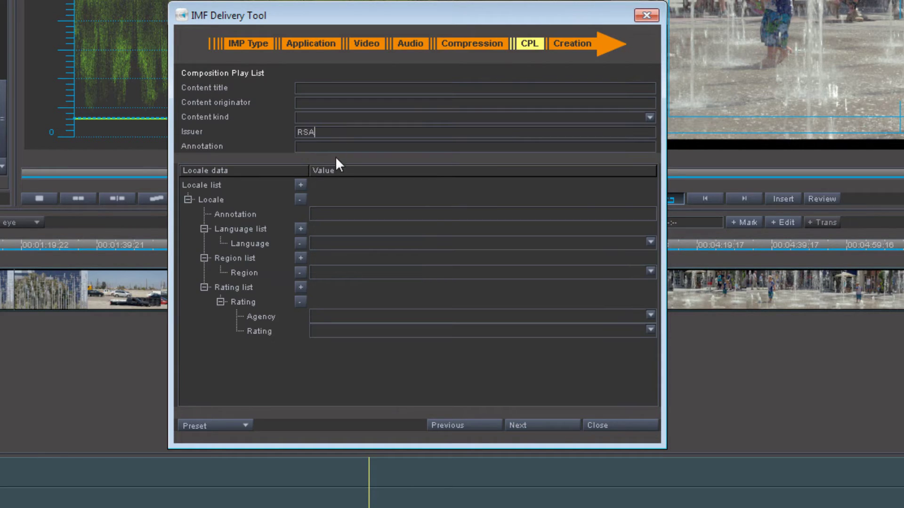
{"action": "left_click", "coordinate": [342, 145]}
{"action": "type", "text": "Created by"}
{"action": "key", "text": "BackSpace"}
{"action": "key", "text": "BackSpace"}
{"action": "key", "text": "BackSpace"}
{"action": "key", "text": "BackSpace"}
{"action": "key", "text": "BackSpace"}
{"action": "key", "text": "BackSpace"}
{"action": "key", "text": "BackSpace"}
{"action": "type", "text": "ated by Dan for Backlot"}
{"action": "left_click", "coordinate": [650, 118]}
{"action": "left_click", "coordinate": [400, 225]}
Set both content title and content originator to CHIMERA_UHD_RGB_10BIT_FULL.
{"action": "left_click", "coordinate": [313, 88]}
{"action": "type", "text": "CHIMERA_IMF"}
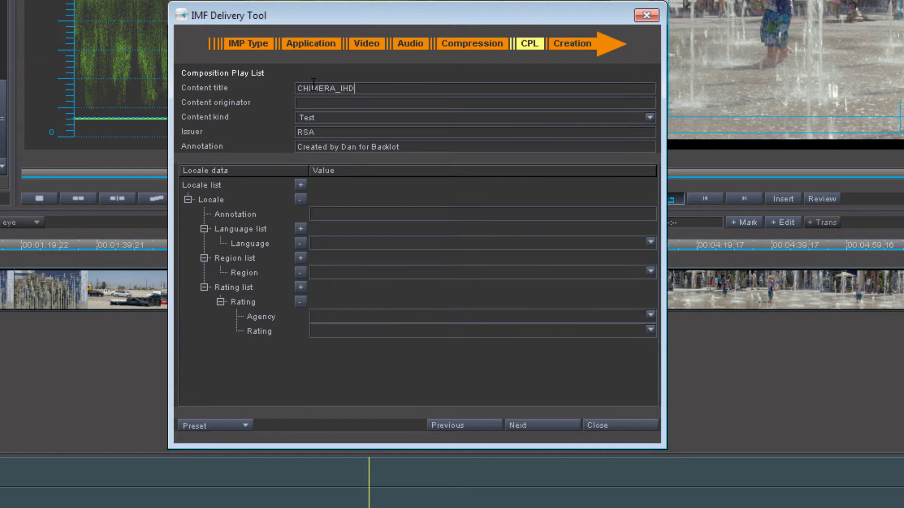
{"action": "key", "text": "BackSpace"}
{"action": "key", "text": "BackSpace"}
{"action": "key", "text": "BackSpace"}
{"action": "type", "text": "UHD_RGB_10BIT_FULL"}
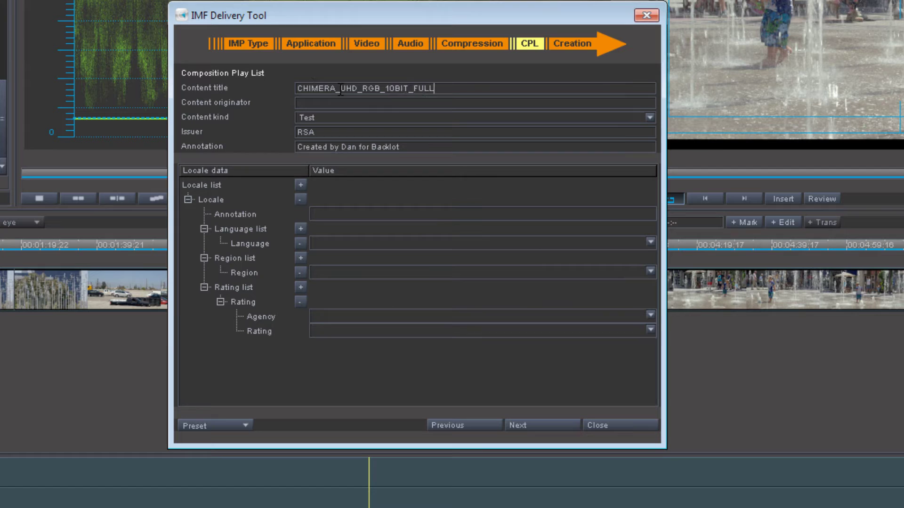
{"action": "left_click_drag", "start_coordinate": [448, 85], "coordinate": [386, 87]}
{"action": "right_click", "coordinate": [305, 85]}
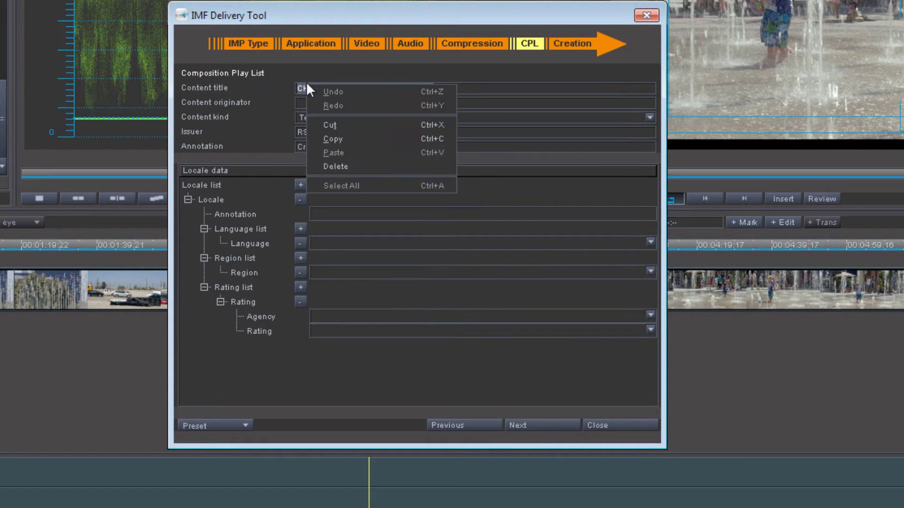
{"action": "left_click", "coordinate": [346, 139]}
{"action": "right_click", "coordinate": [304, 103]}
{"action": "left_click", "coordinate": [329, 172]}
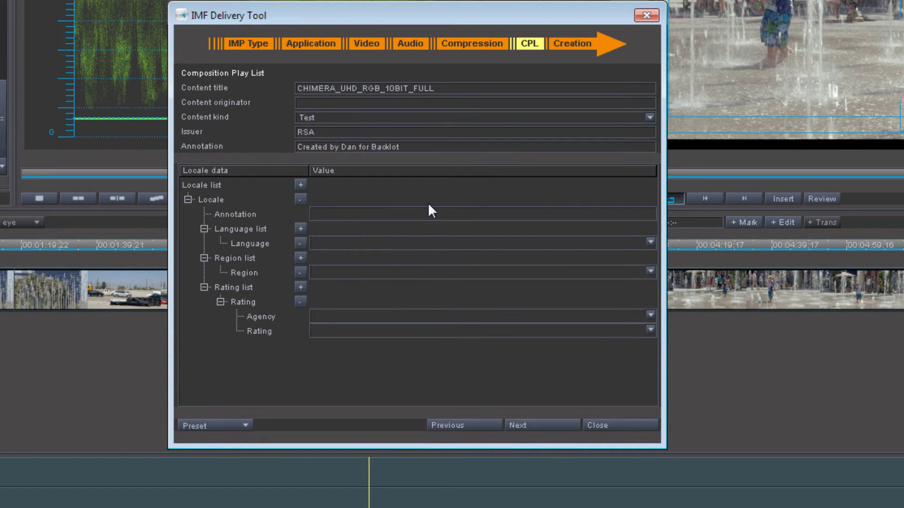
{"action": "type", "text": "CHIMERA_UHD_RGB_10BIT_FULL"}
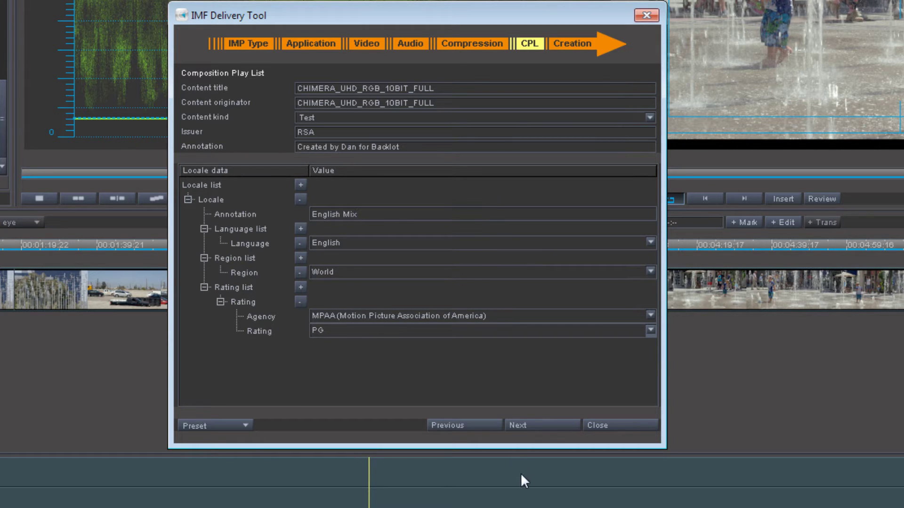
Name the IMP output file CHIMERA on the creation page.
{"action": "left_click", "coordinate": [542, 425]}
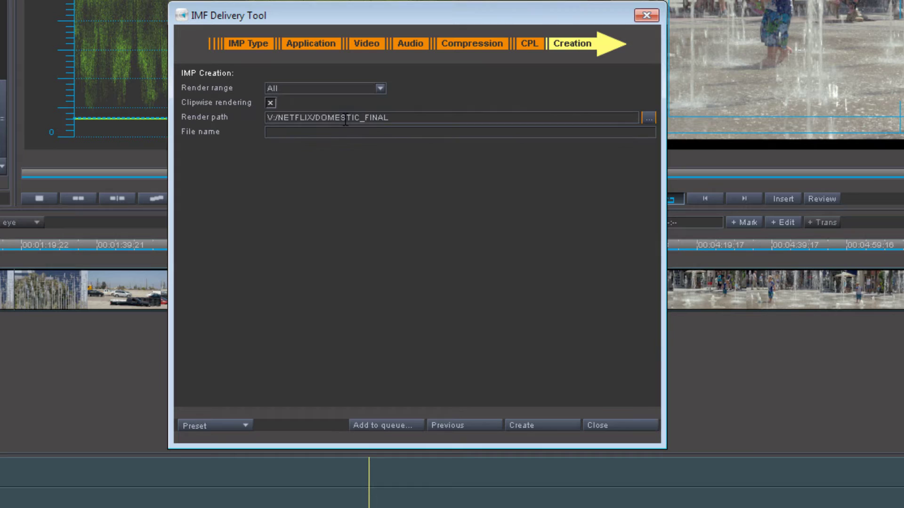
{"action": "left_click", "coordinate": [270, 131]}
{"action": "type", "text": "CHIMERA"}
Save the delivery settings as preset NETFLIX_RGB_UHD_10bit_Full and reload it from the preset list.
{"action": "left_click", "coordinate": [230, 420]}
{"action": "left_click", "coordinate": [226, 450]}
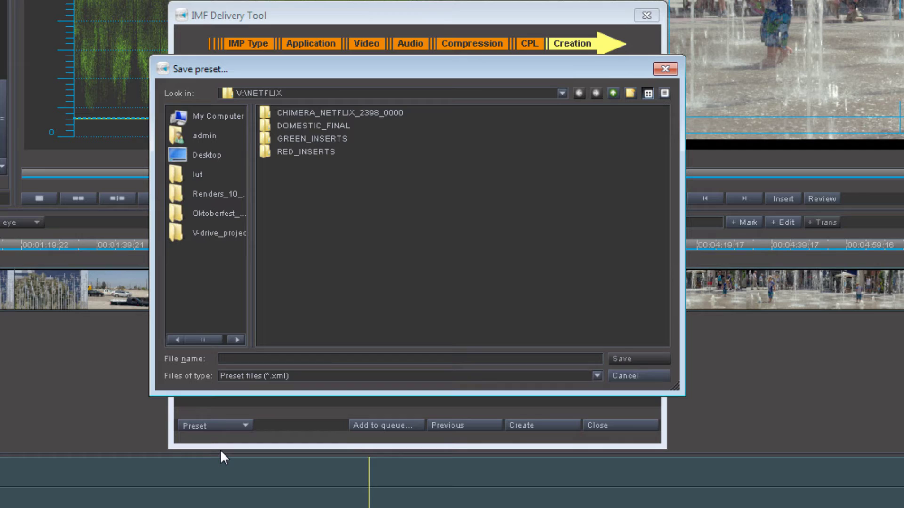
{"action": "type", "text": "NETFLIX_RGB"}
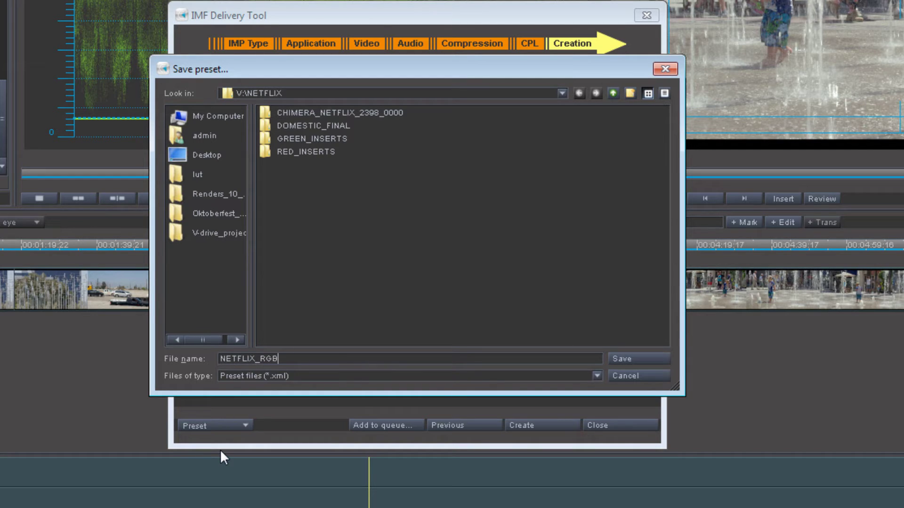
{"action": "type", "text": "_UHD_10bit_Full"}
{"action": "left_click", "coordinate": [615, 359]}
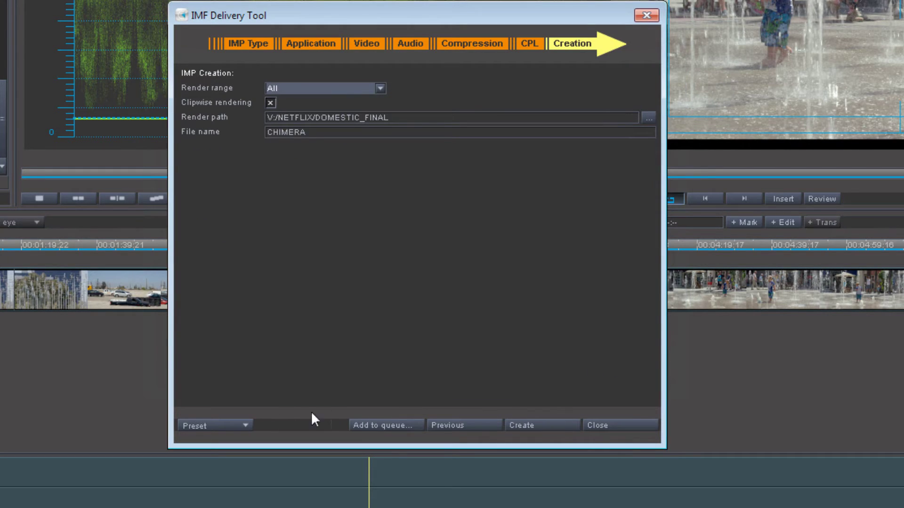
{"action": "left_click", "coordinate": [240, 426]}
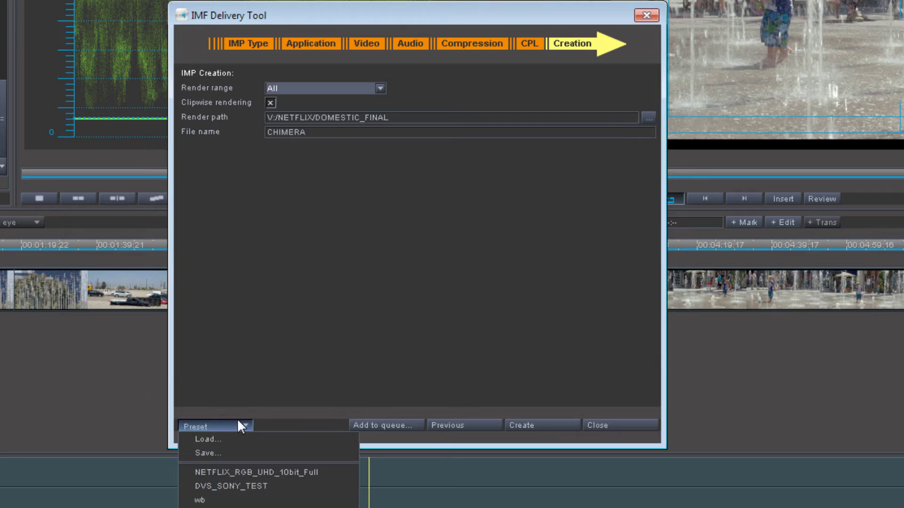
{"action": "left_click", "coordinate": [295, 471]}
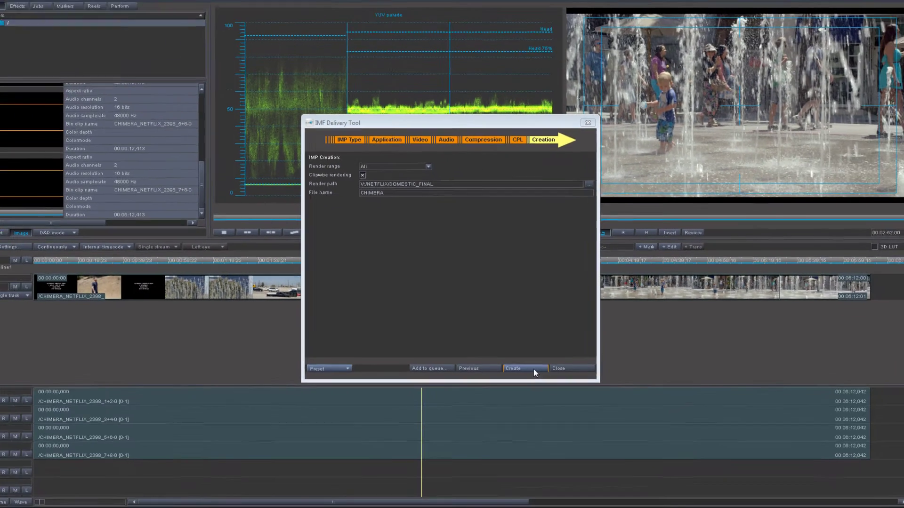
Render the IMF package, then load a new project without saving the current one.
{"action": "left_click", "coordinate": [553, 425]}
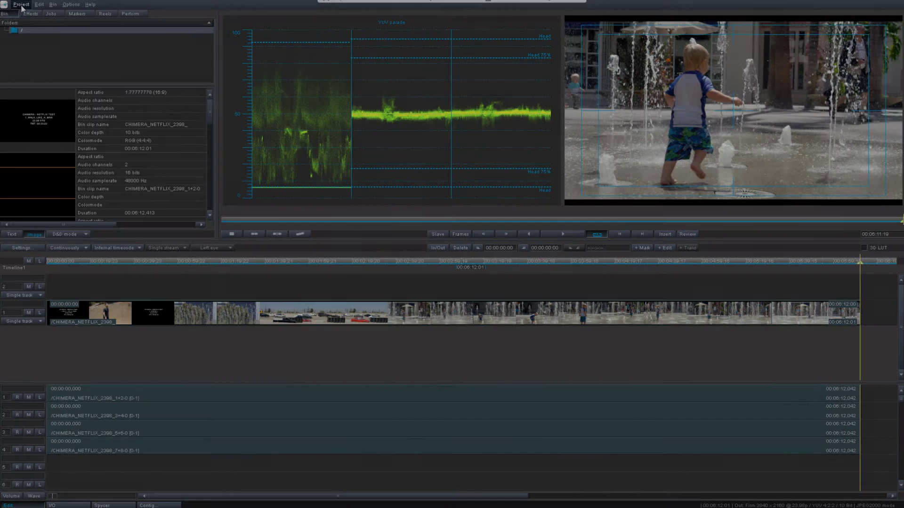
{"action": "left_click", "coordinate": [21, 5]}
{"action": "left_click", "coordinate": [27, 21]}
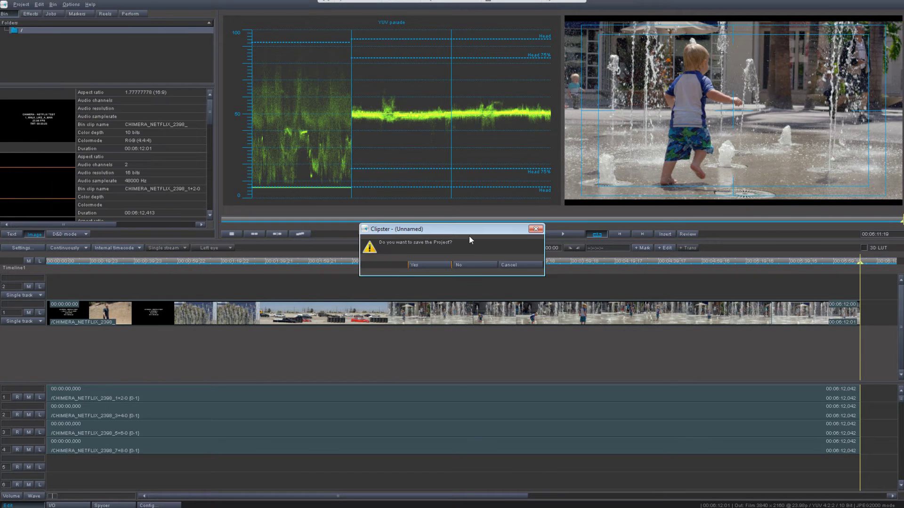
{"action": "left_click", "coordinate": [479, 265]}
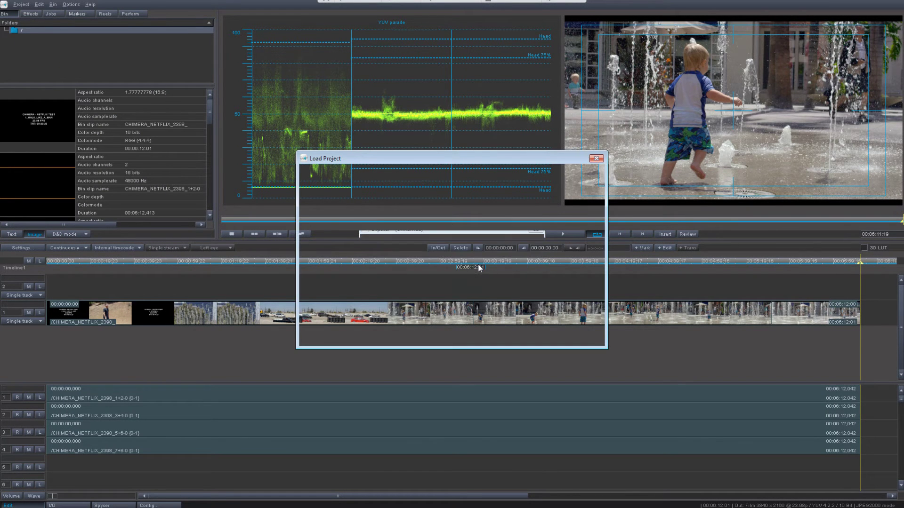
Open the rendered CPL xml from V:\NETFLIX\DOMESTIC_FINAL as the project.
{"action": "left_click", "coordinate": [329, 187]}
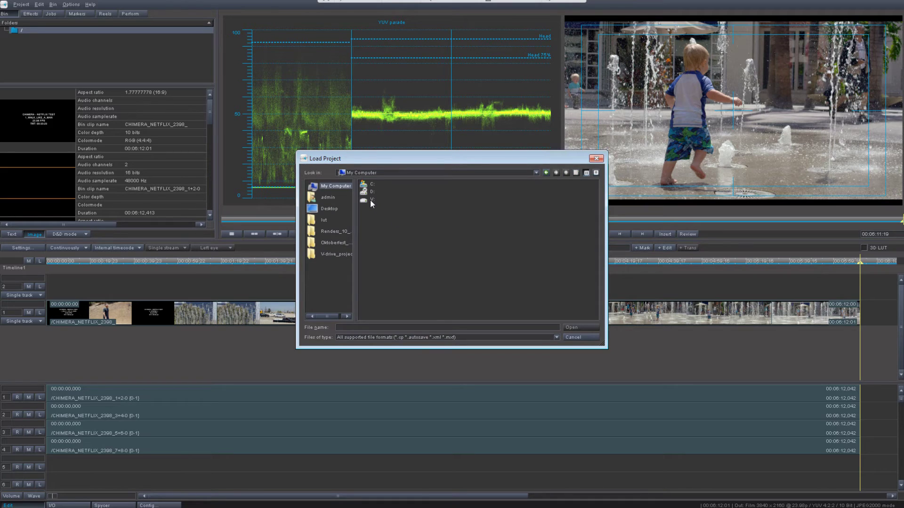
{"action": "double_click", "coordinate": [371, 200]}
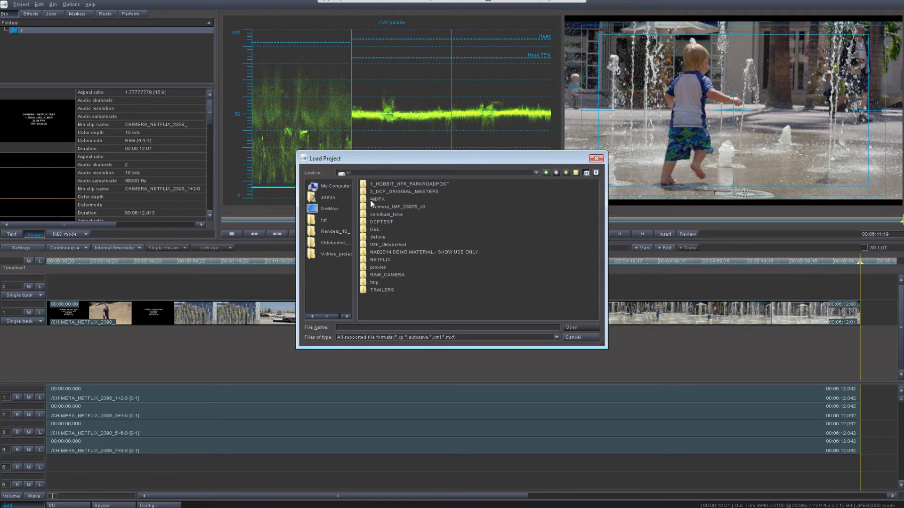
{"action": "double_click", "coordinate": [385, 260]}
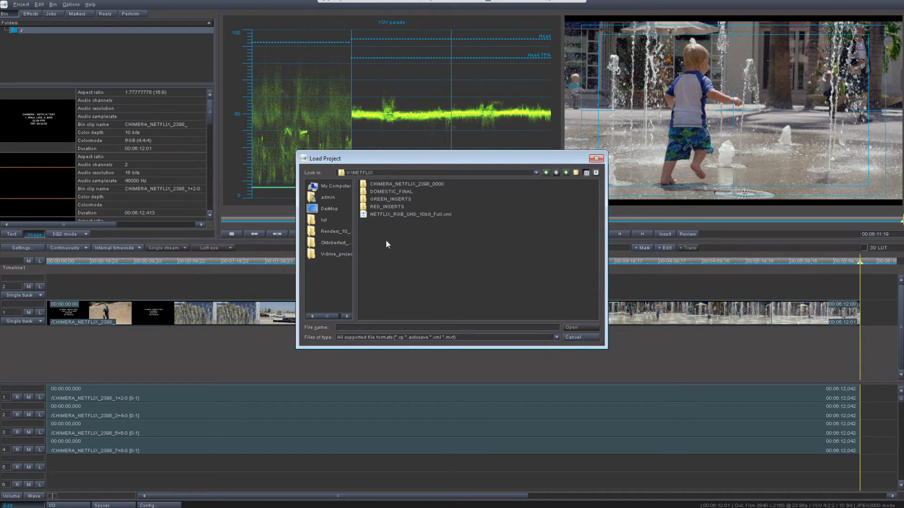
{"action": "double_click", "coordinate": [382, 192]}
{"action": "left_click", "coordinate": [389, 215]}
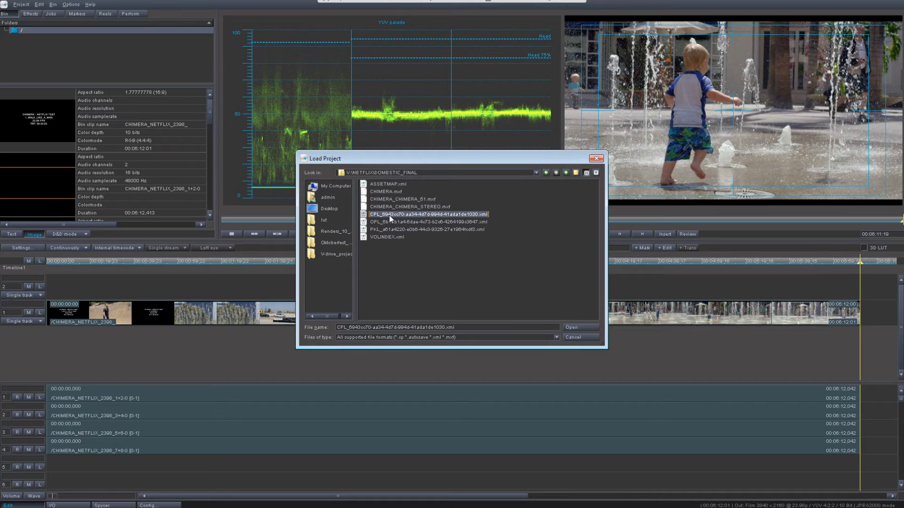
{"action": "left_click", "coordinate": [583, 329]}
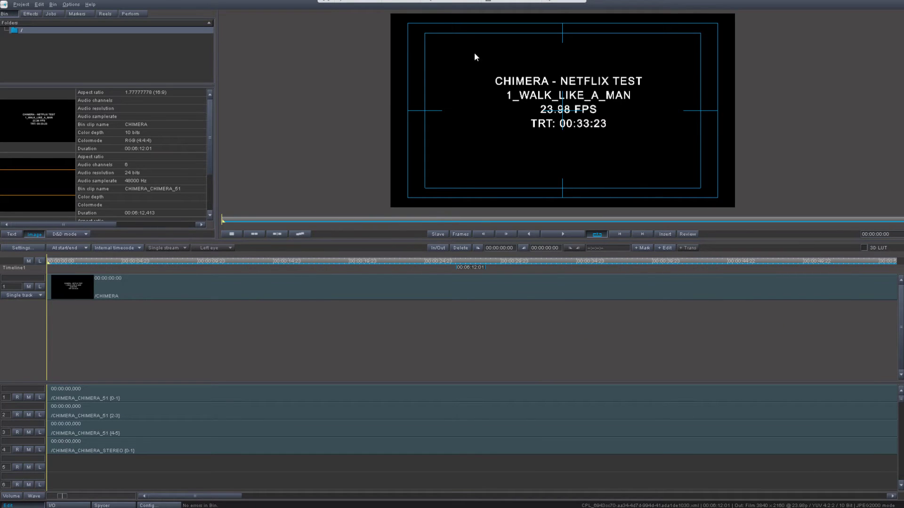
{"action": "right_click", "coordinate": [462, 94]}
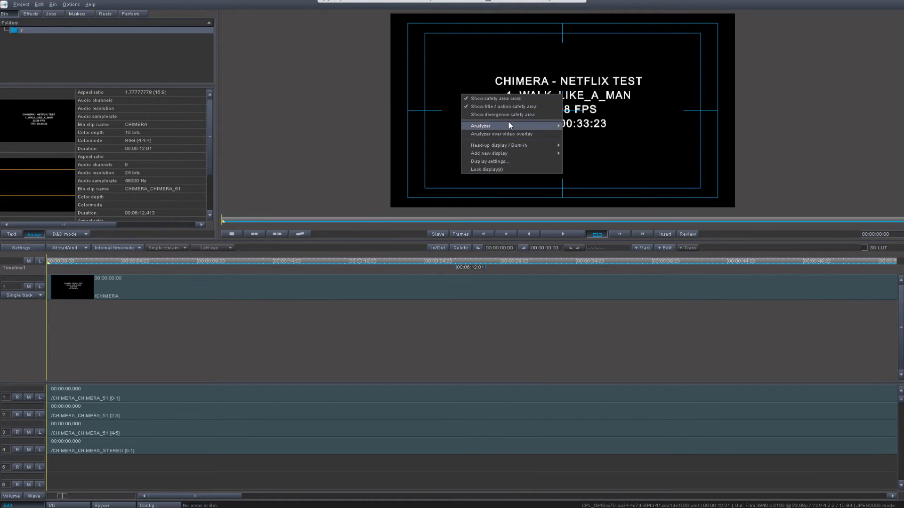
Show the YUV parade scope beside the viewer and zoom the timeline out.
{"action": "mouse_move", "coordinate": [548, 127]}
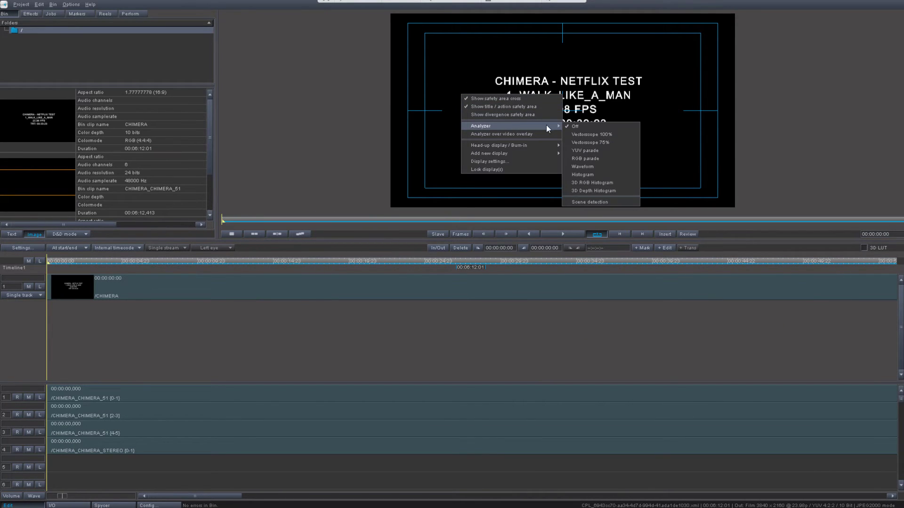
{"action": "left_click", "coordinate": [585, 150]}
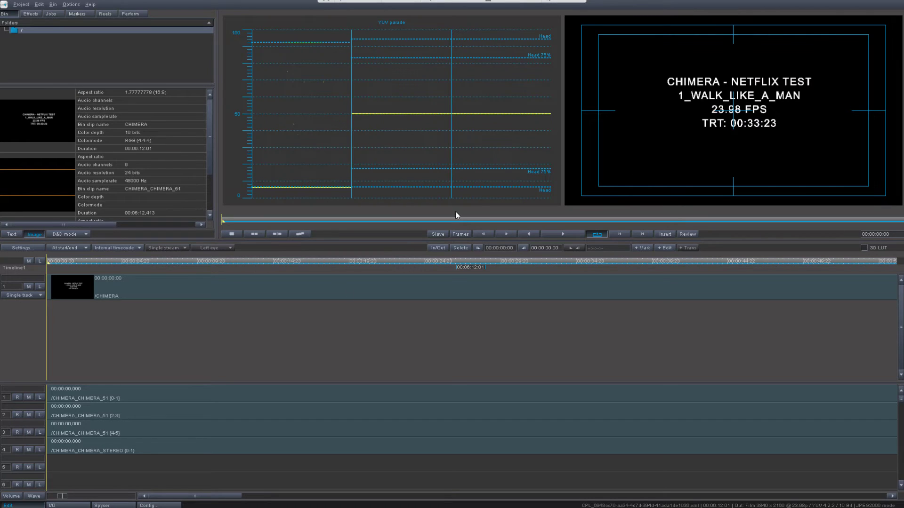
{"action": "left_click", "coordinate": [62, 496]}
{"action": "left_click_drag", "start_coordinate": [43, 499], "coordinate": [49, 497]}
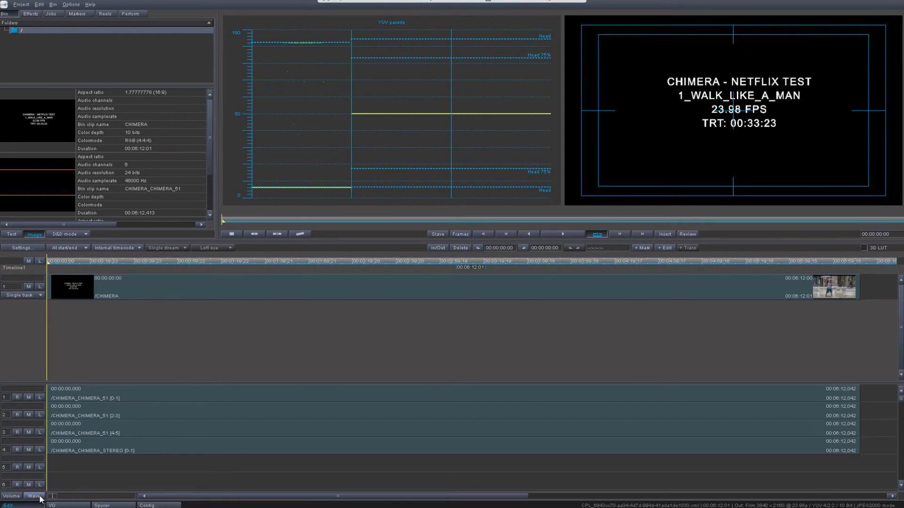
Display clip thumbnails continuously and confirm the clip reads as IMF MXF (AS02).
{"action": "left_click", "coordinate": [69, 249]}
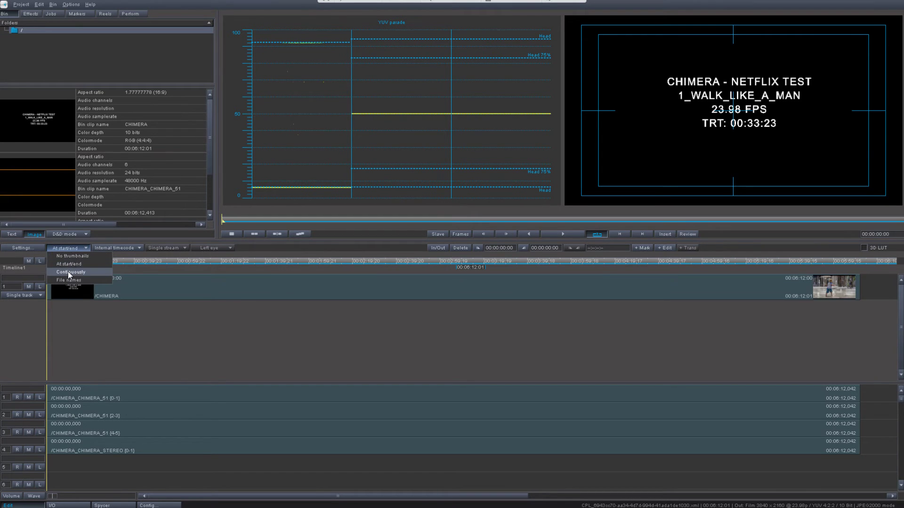
{"action": "left_click", "coordinate": [68, 271]}
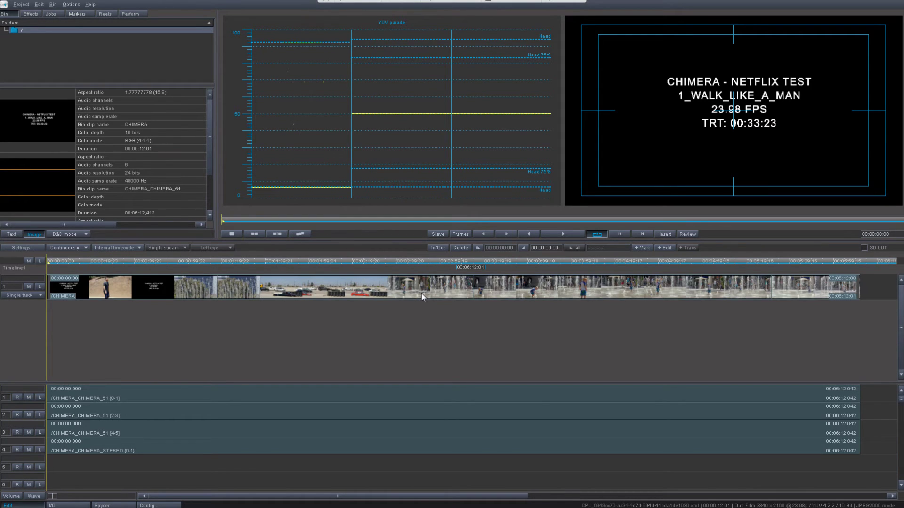
{"action": "mouse_move", "coordinate": [421, 293]}
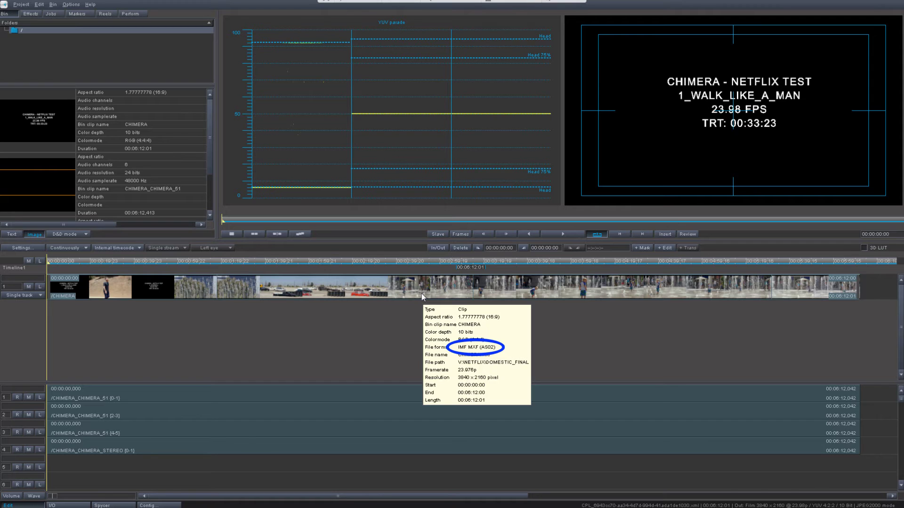
Confirm the timeline output settings, then drag GREEN_INSERTS and RED_INSERTS from the NETFLIX folder into the bin.
{"action": "left_click", "coordinate": [33, 249]}
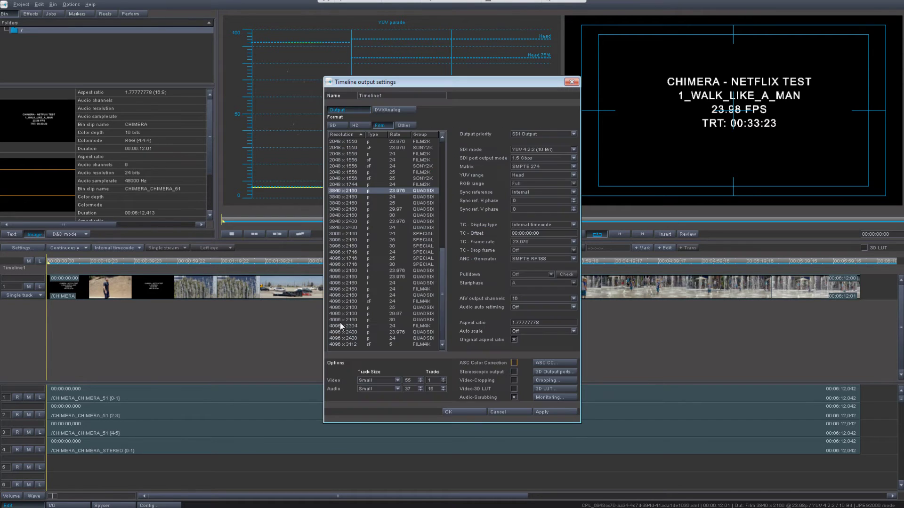
{"action": "left_click", "coordinate": [470, 411]}
{"action": "key", "text": "alt+Tab"}
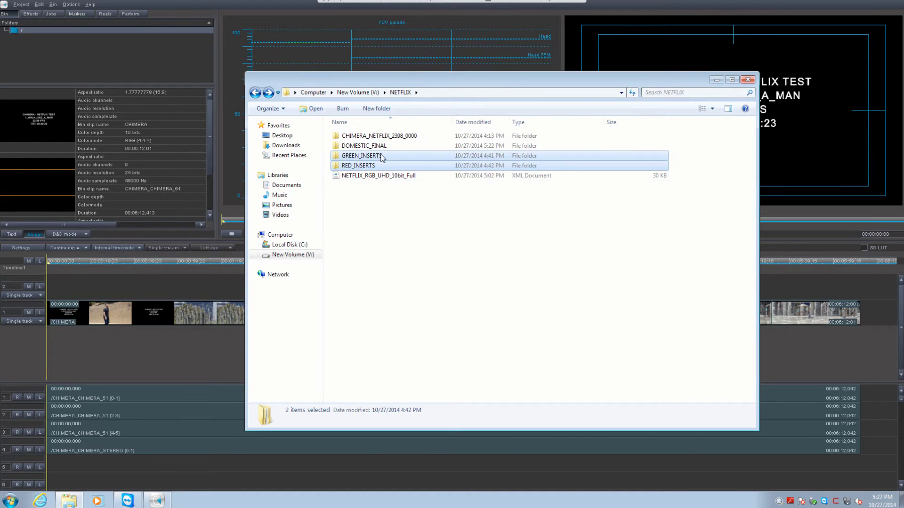
{"action": "left_click_drag", "start_coordinate": [383, 156], "coordinate": [50, 137]}
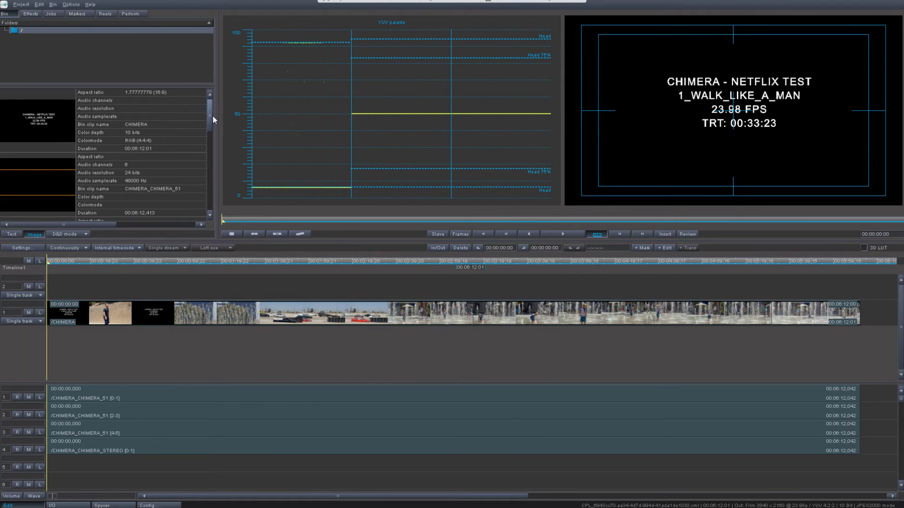
{"action": "left_click_drag", "start_coordinate": [210, 117], "coordinate": [205, 173]}
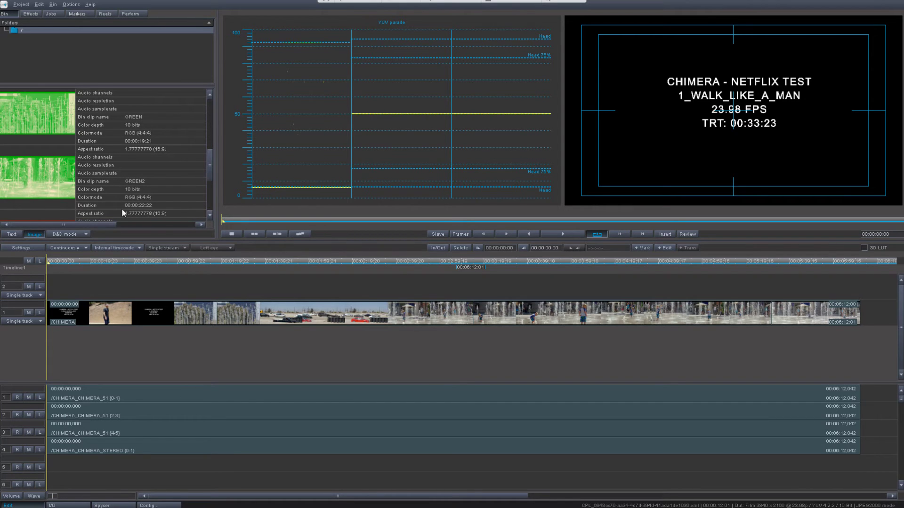
Set drag-and-drop to place clips by source timecode, stacked vertically.
{"action": "mouse_move", "coordinate": [189, 163]}
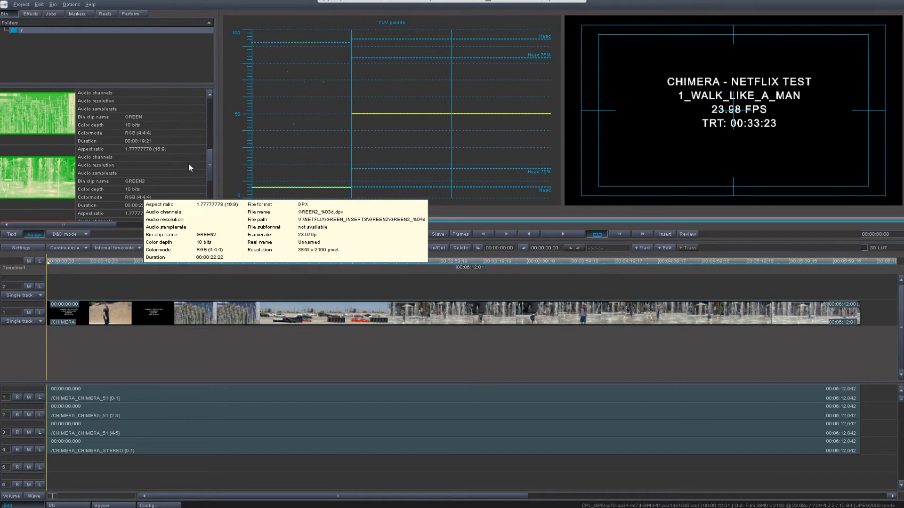
{"action": "left_click", "coordinate": [67, 234]}
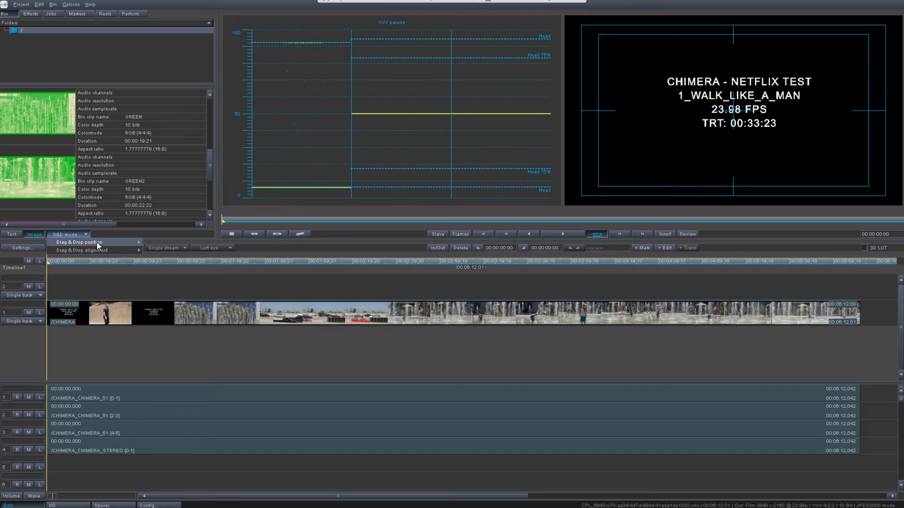
{"action": "mouse_move", "coordinate": [106, 241]}
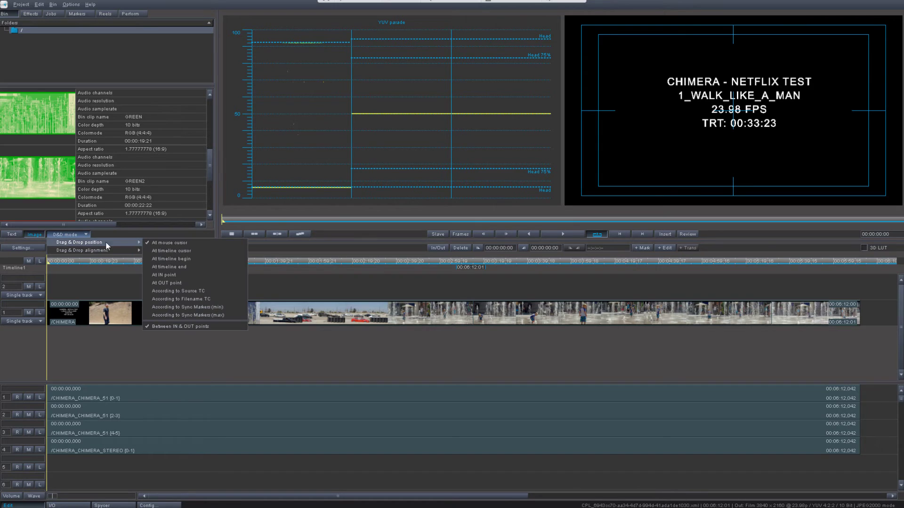
{"action": "left_click", "coordinate": [182, 291]}
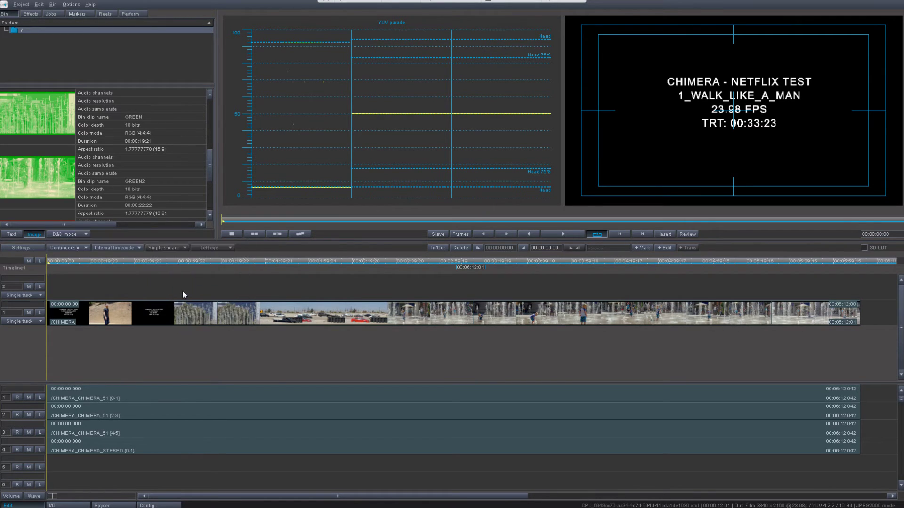
{"action": "left_click", "coordinate": [74, 232]}
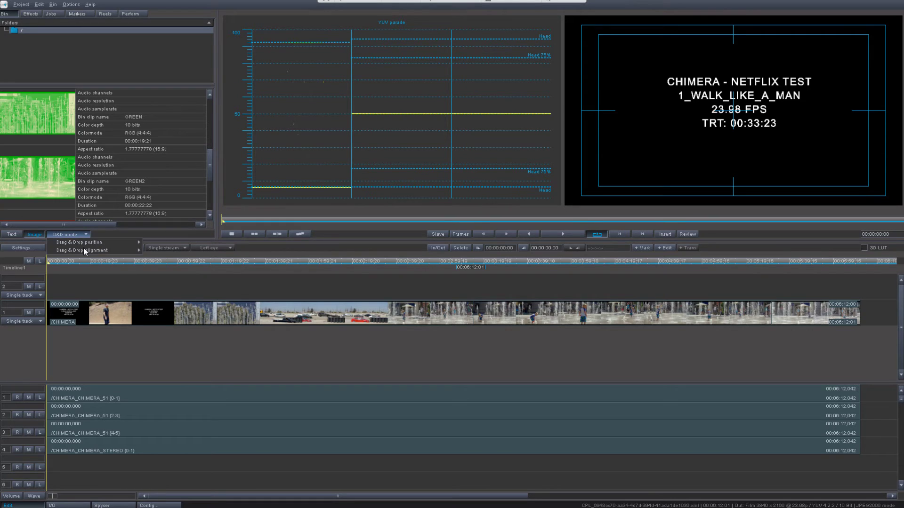
{"action": "mouse_move", "coordinate": [83, 249]}
{"action": "left_click", "coordinate": [157, 262]}
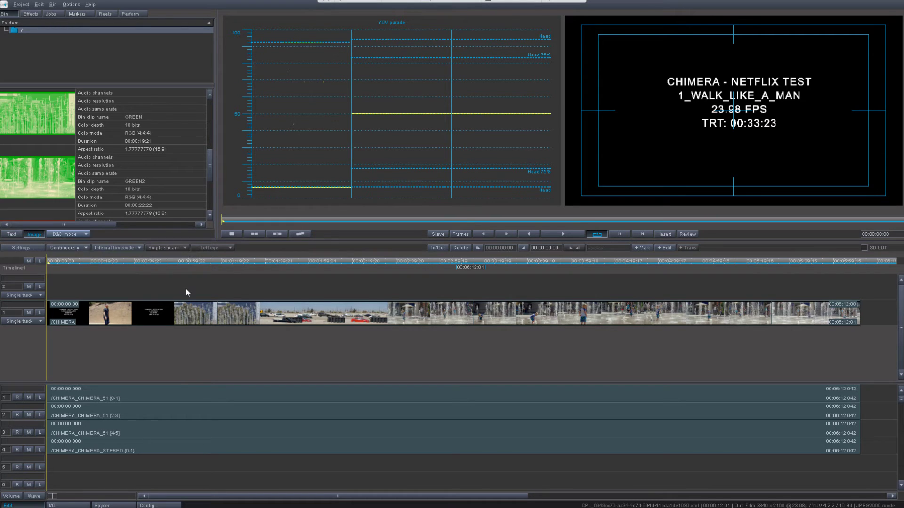
Drop the GREEN and GREEN2 clips onto video track 2 above the CHIMERA footage.
{"action": "left_click", "coordinate": [30, 118]}
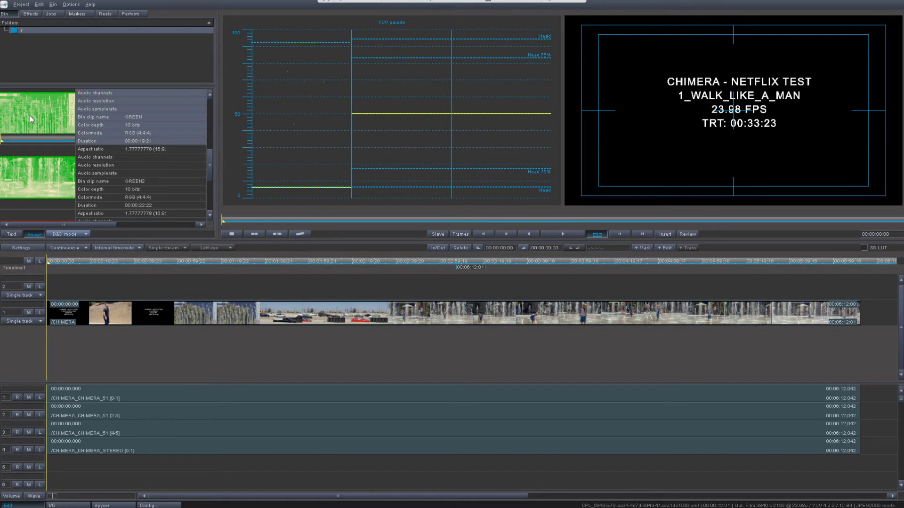
{"action": "left_click", "coordinate": [32, 160]}
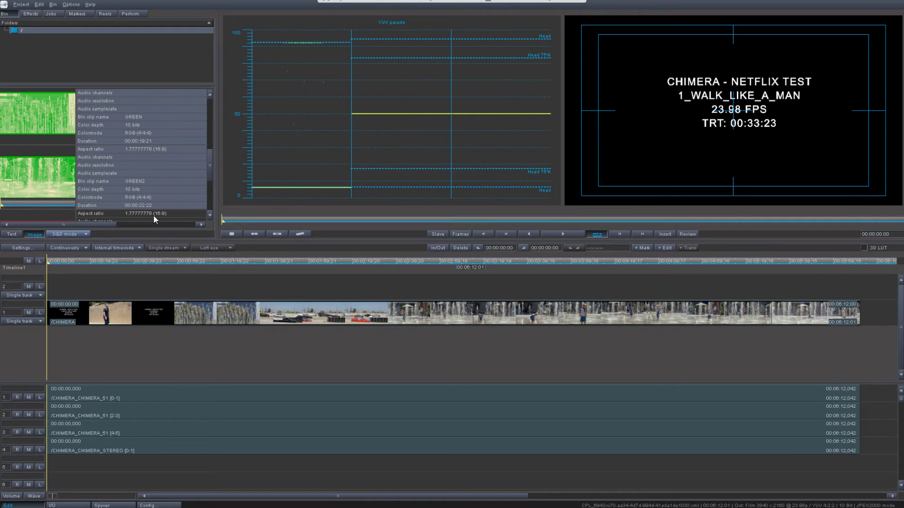
{"action": "left_click_drag", "start_coordinate": [187, 281], "coordinate": [189, 286]}
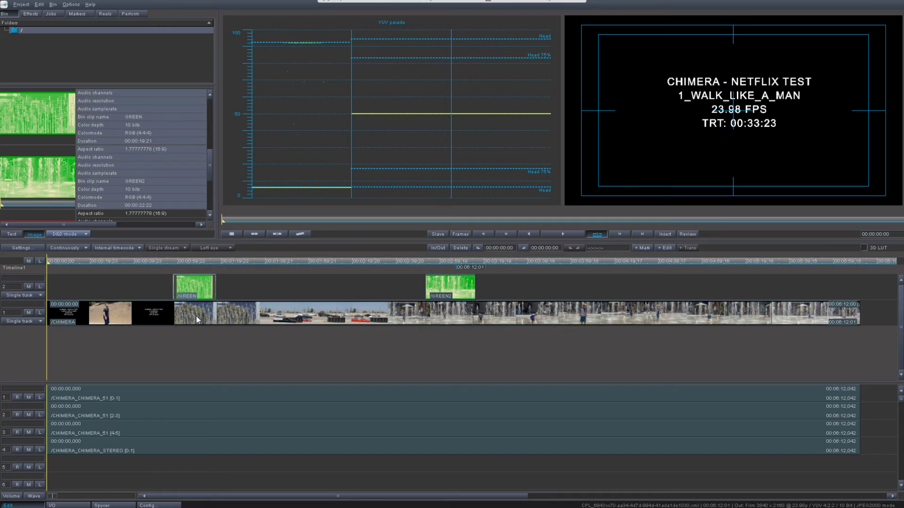
Play the timeline through the GREEN insert, stopping around 00:01:27.
{"action": "key", "text": "space"}
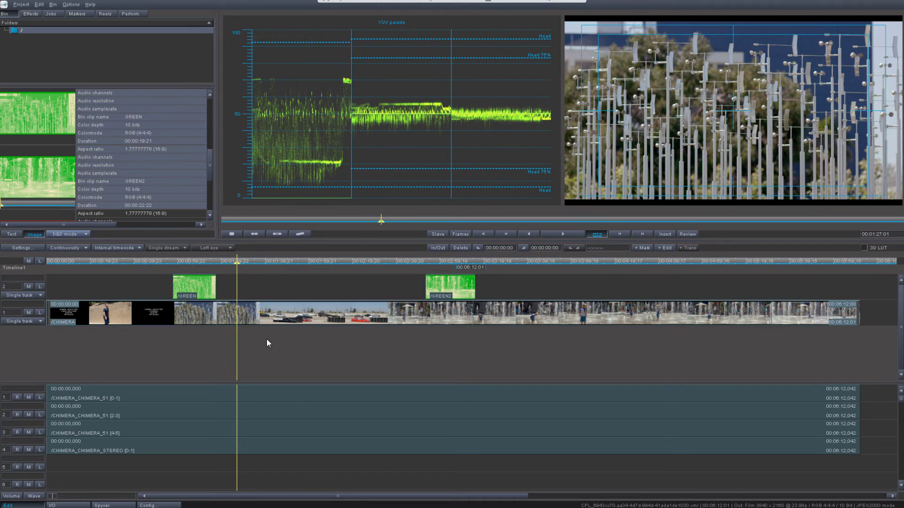
{"action": "key", "text": "space"}
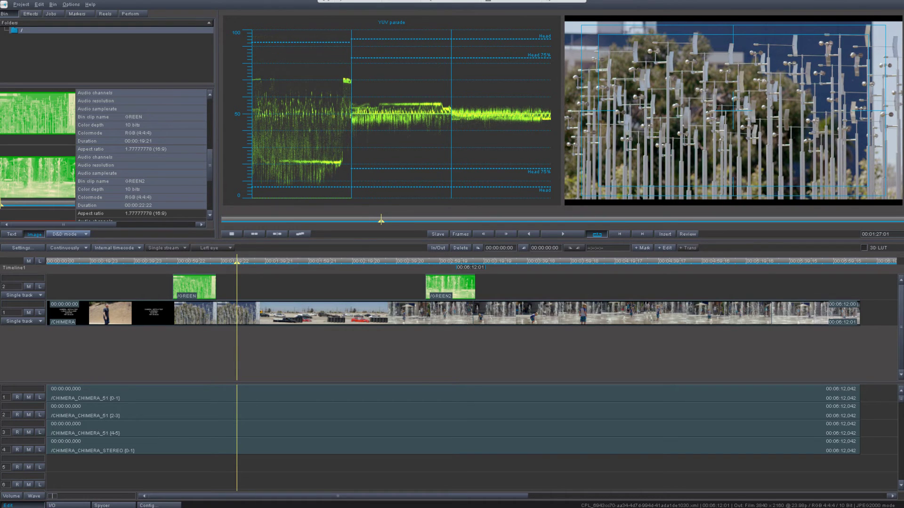
Start a Supplemental IMP in the IMF Delivery Tool, keeping existing settings through to the CPL page.
{"action": "left_click", "coordinate": [22, 5]}
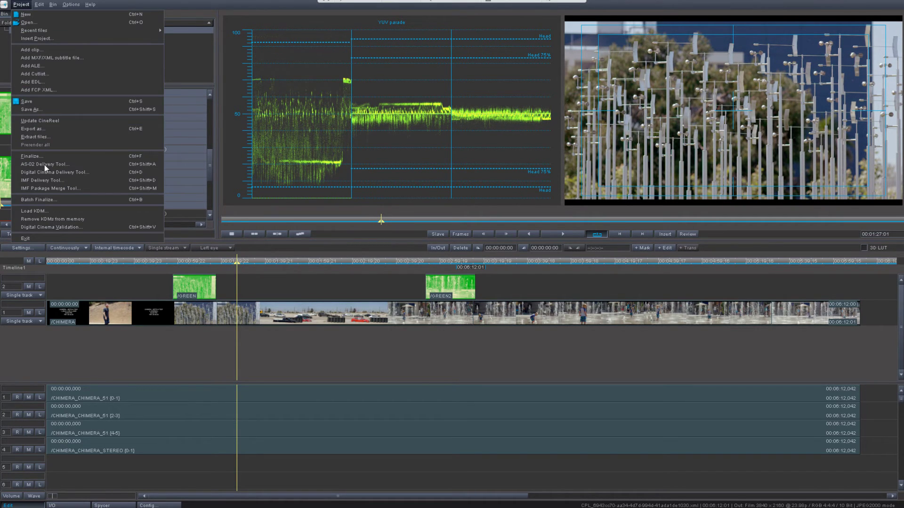
{"action": "left_click", "coordinate": [40, 180]}
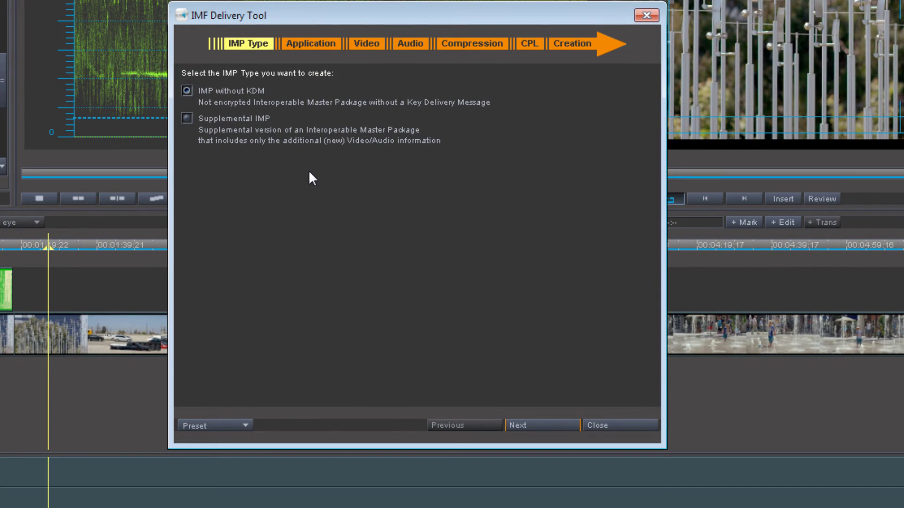
{"action": "left_click", "coordinate": [187, 118]}
{"action": "left_click", "coordinate": [551, 424]}
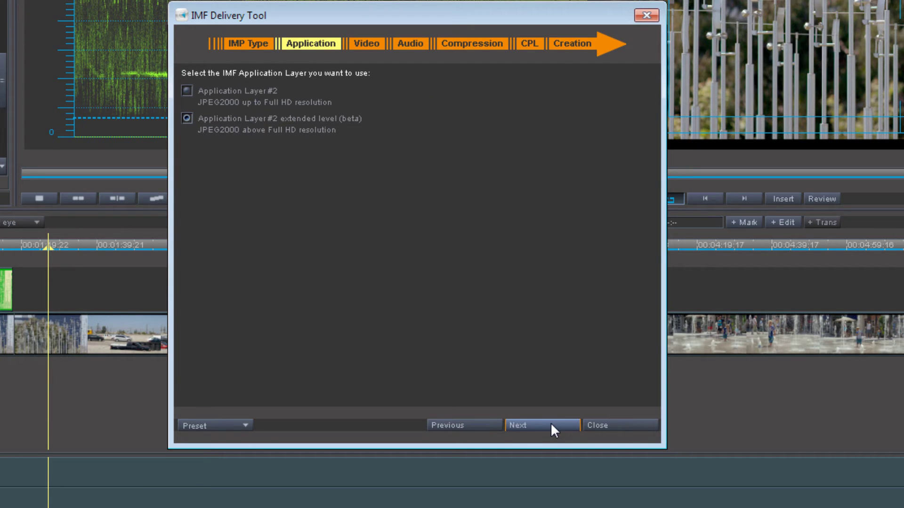
{"action": "left_click", "coordinate": [550, 424]}
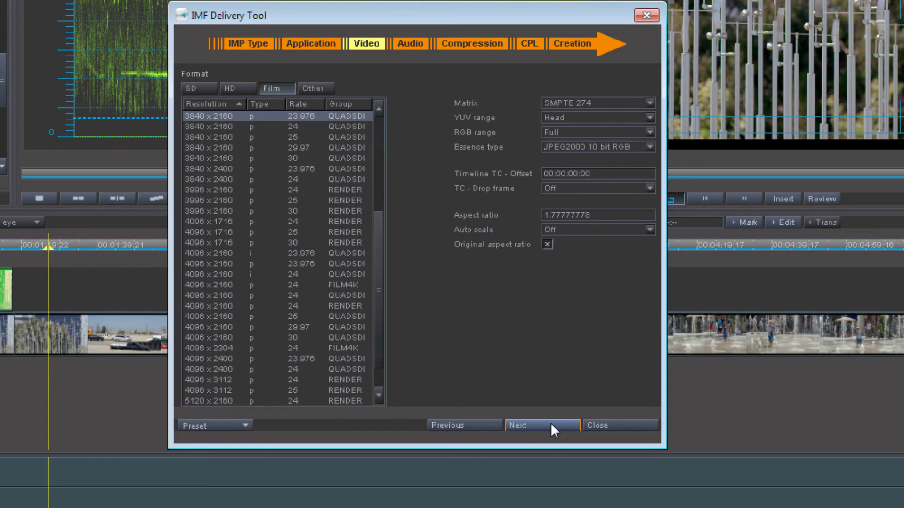
{"action": "left_click", "coordinate": [550, 423]}
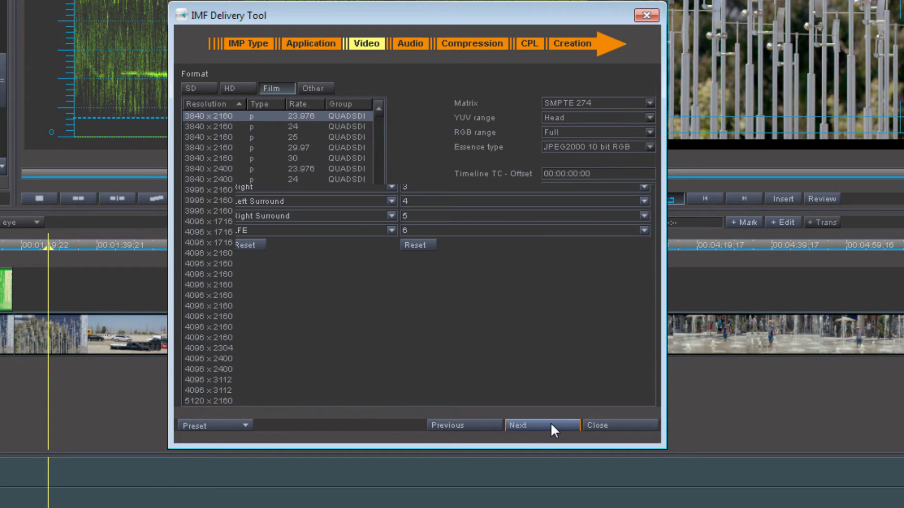
{"action": "left_click", "coordinate": [551, 426]}
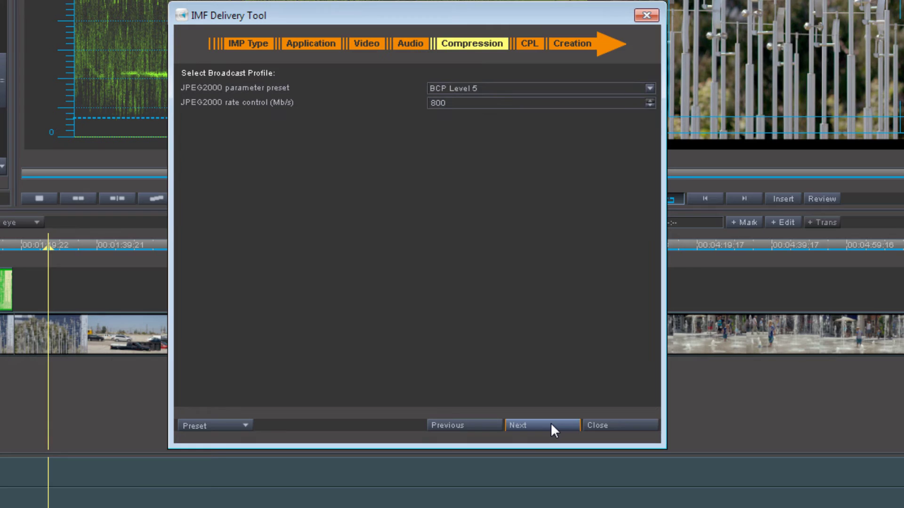
{"action": "left_click", "coordinate": [549, 424]}
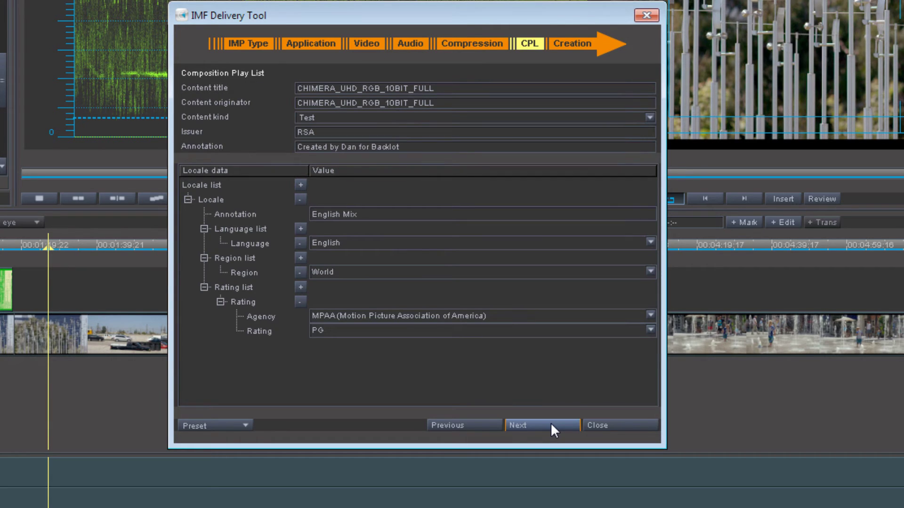
Make content title and originator CHIMERA_UHD_RGB_10BIT_FULL_GREEN and browse for the render location.
{"action": "left_click", "coordinate": [491, 88]}
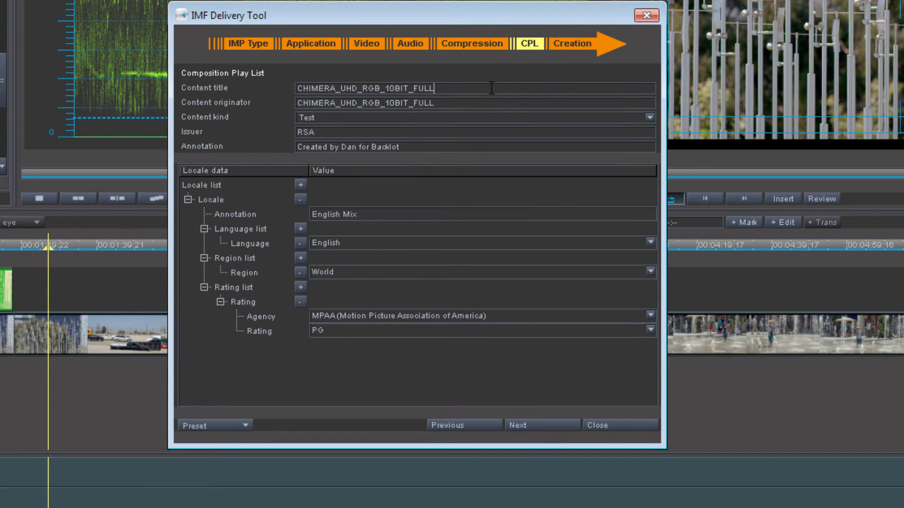
{"action": "type", "text": "_GREEN"}
{"action": "left_click", "coordinate": [481, 103]}
{"action": "type", "text": "_GREEN"}
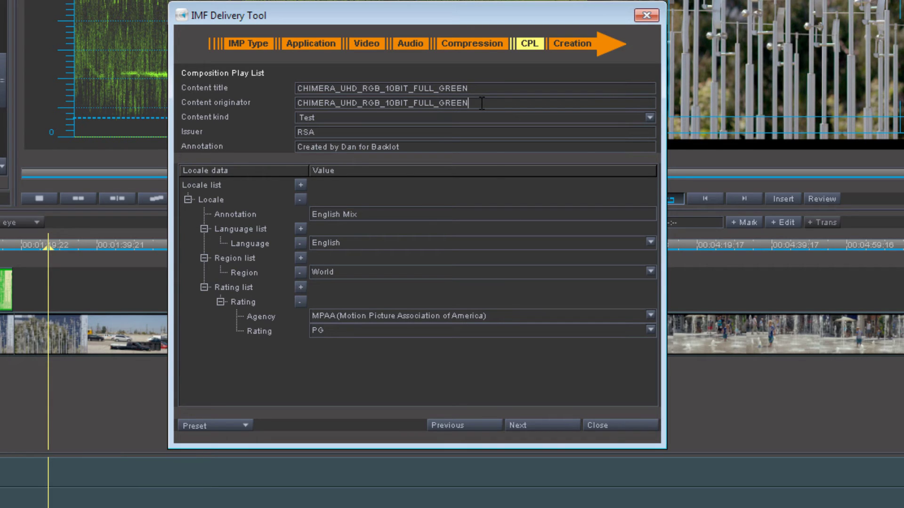
{"action": "left_click", "coordinate": [535, 425]}
{"action": "left_click", "coordinate": [649, 117]}
Make a new GREEN_VERSION folder in DOMESTIC_FINAL as the render path and name the output GREEN.
{"action": "left_click", "coordinate": [629, 76]}
{"action": "type", "text": "GRE"}
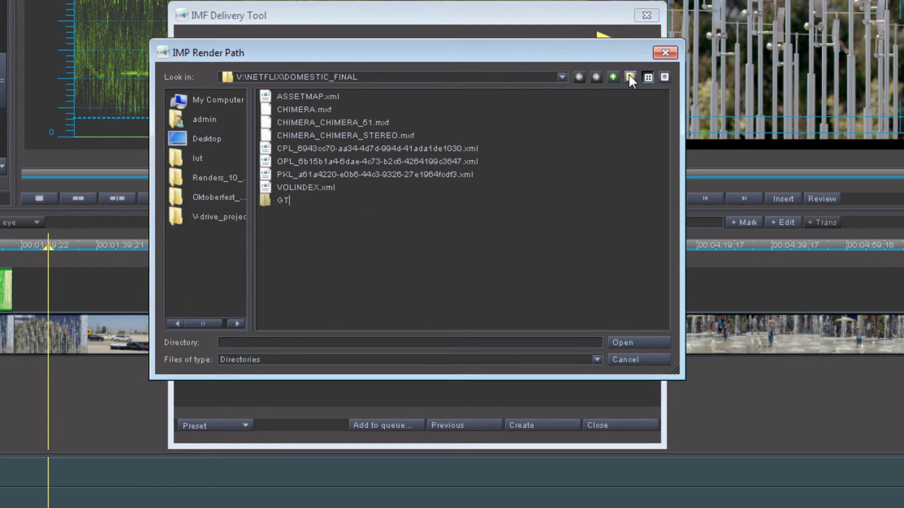
{"action": "type", "text": "EN_VERSION"}
{"action": "key", "text": "Return"}
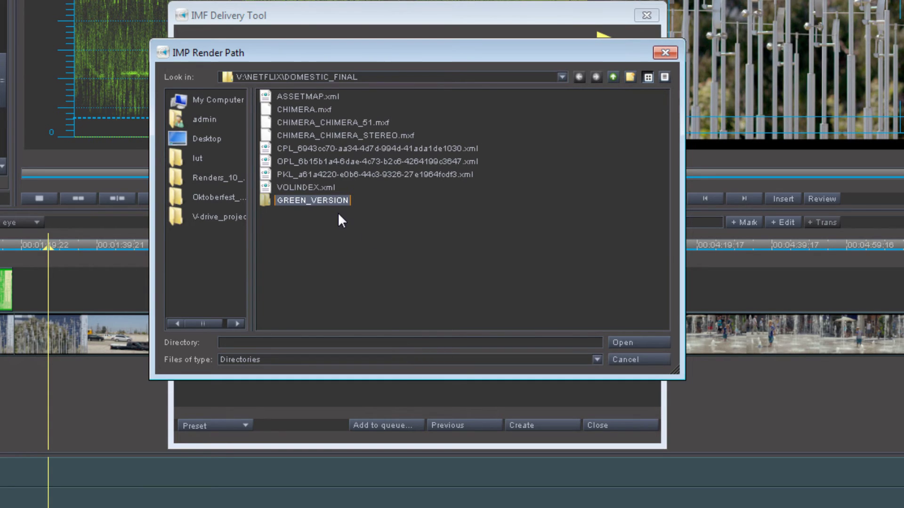
{"action": "left_click", "coordinate": [625, 342]}
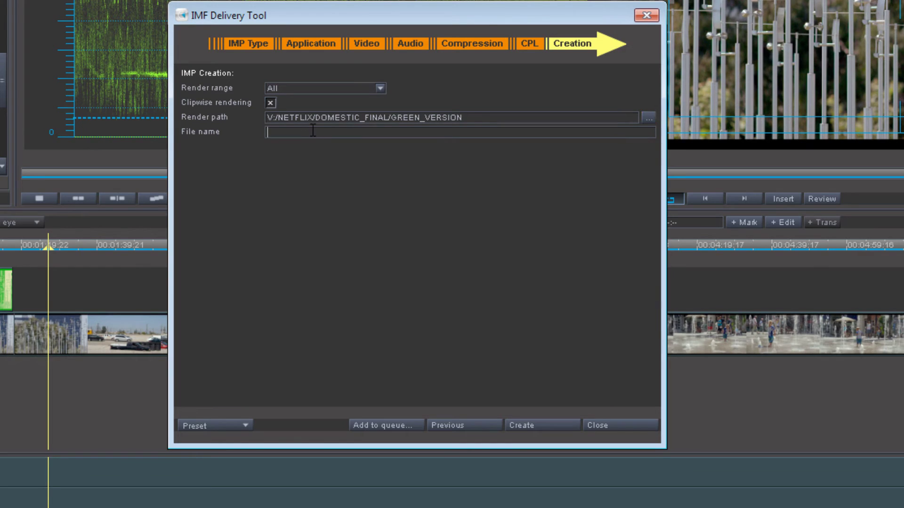
{"action": "type", "text": "GREEN"}
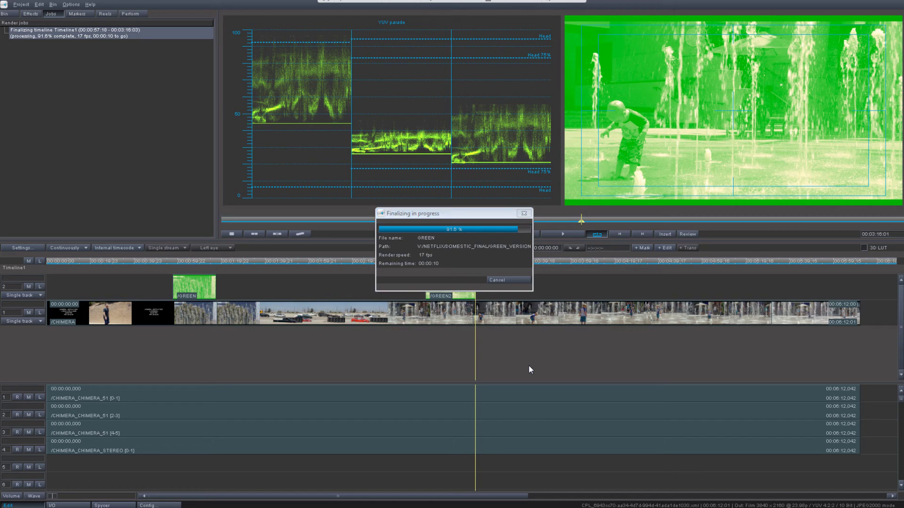
Check the rendered files in DOMESTIC_FINAL\GREEN_VERSION in Explorer, then start Project > Open in Clipster.
{"action": "key", "text": "alt+Tab"}
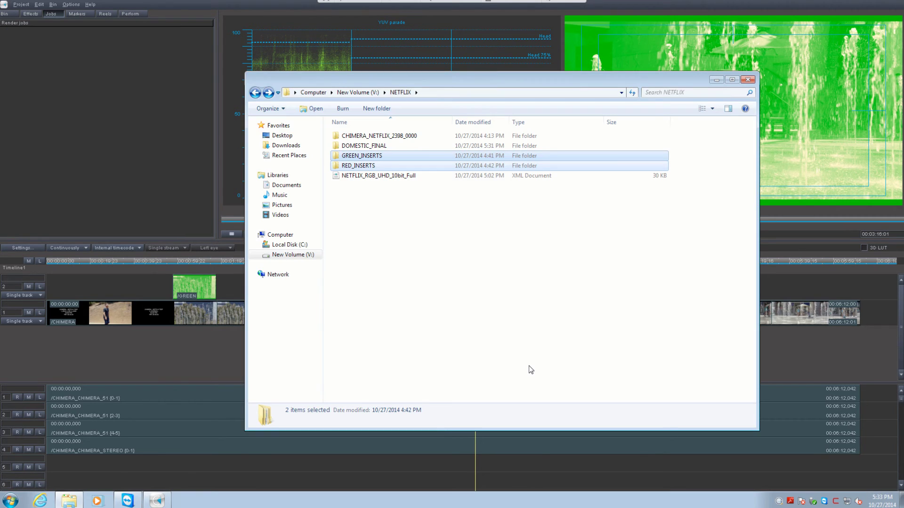
{"action": "left_click", "coordinate": [356, 147]}
{"action": "double_click", "coordinate": [356, 146]}
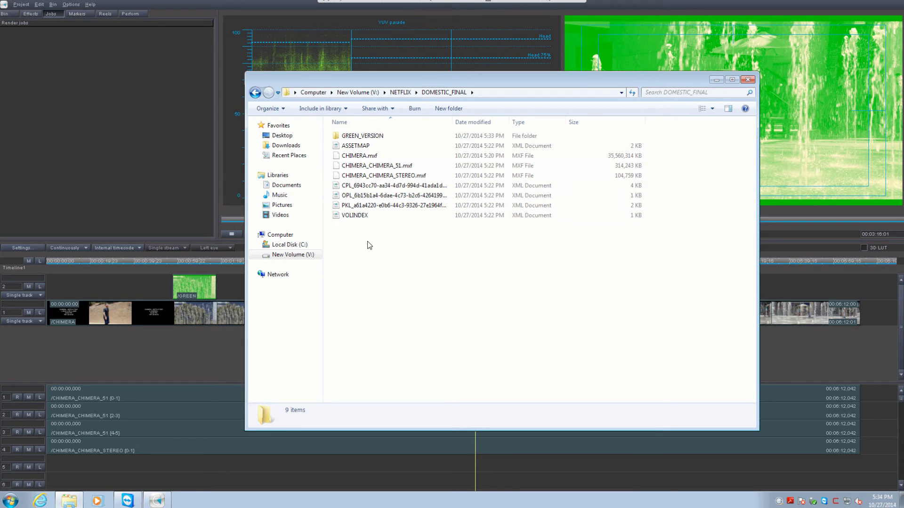
{"action": "left_click", "coordinate": [377, 138]}
{"action": "double_click", "coordinate": [377, 139]}
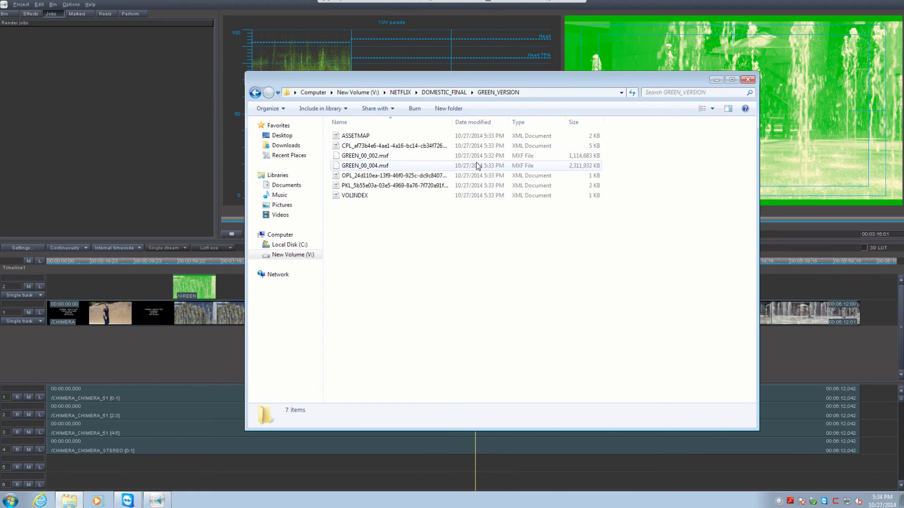
{"action": "left_click", "coordinate": [21, 4]}
{"action": "left_click", "coordinate": [27, 23]}
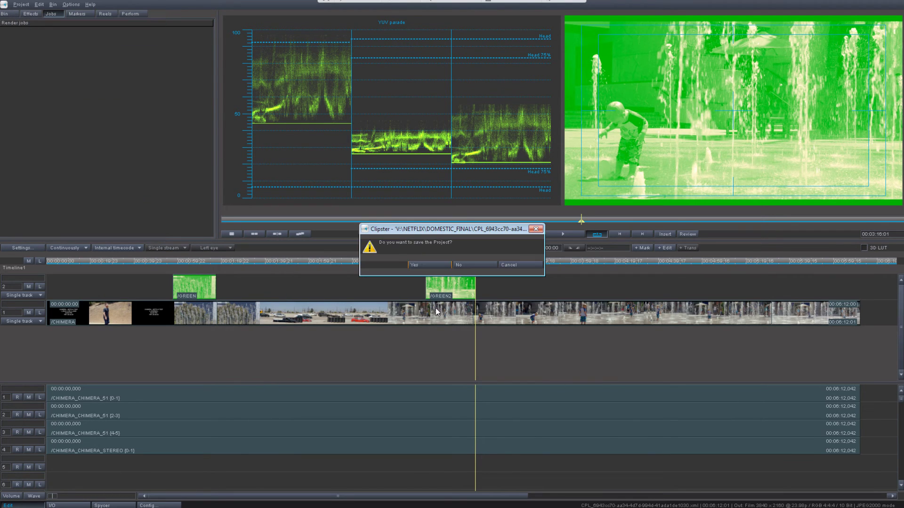
Decline saving, then load the CPL xml from the GREEN_VERSION folder as the project.
{"action": "left_click", "coordinate": [469, 267]}
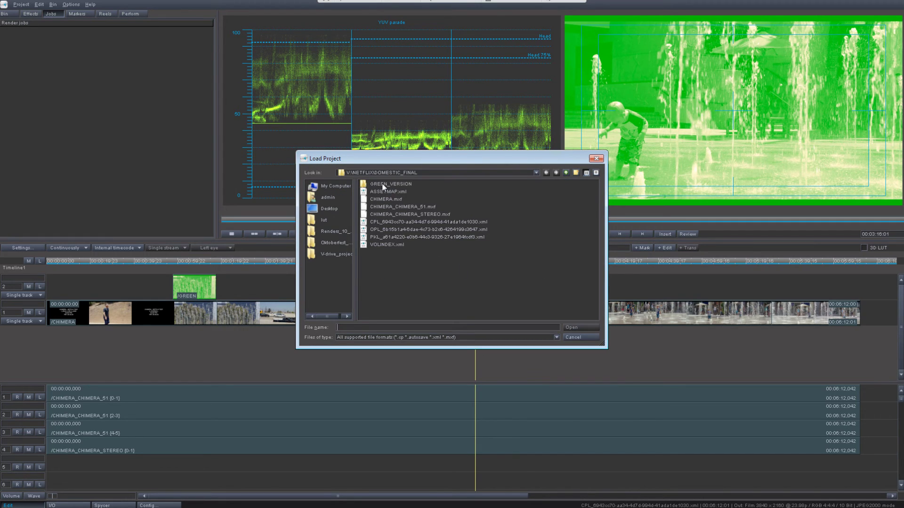
{"action": "double_click", "coordinate": [382, 185]}
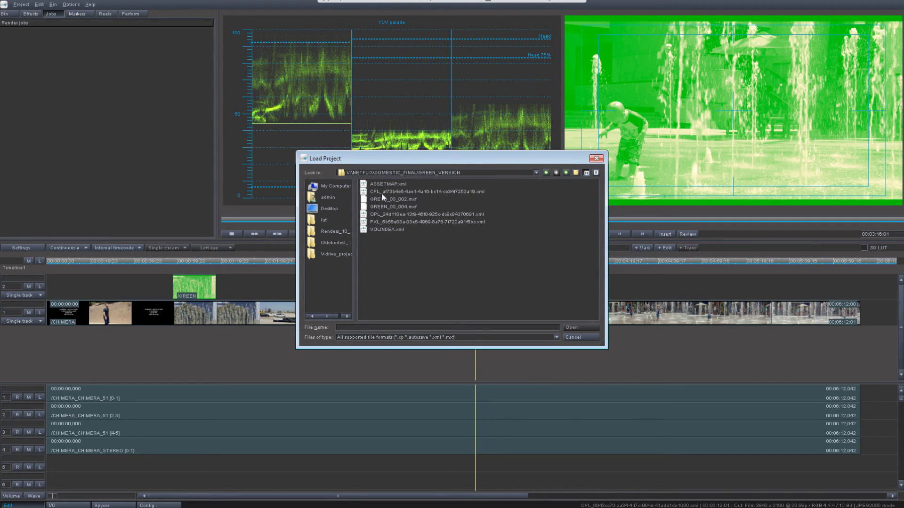
{"action": "left_click", "coordinate": [381, 192]}
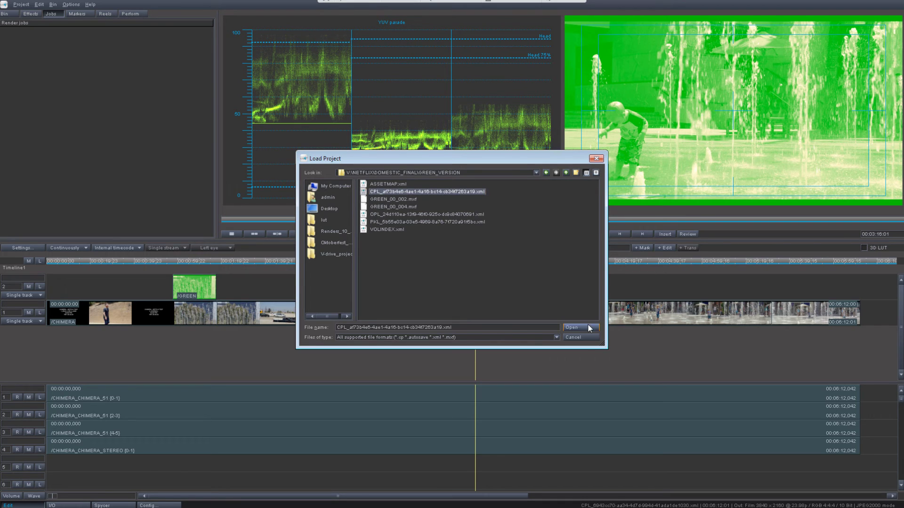
{"action": "left_click", "coordinate": [571, 328]}
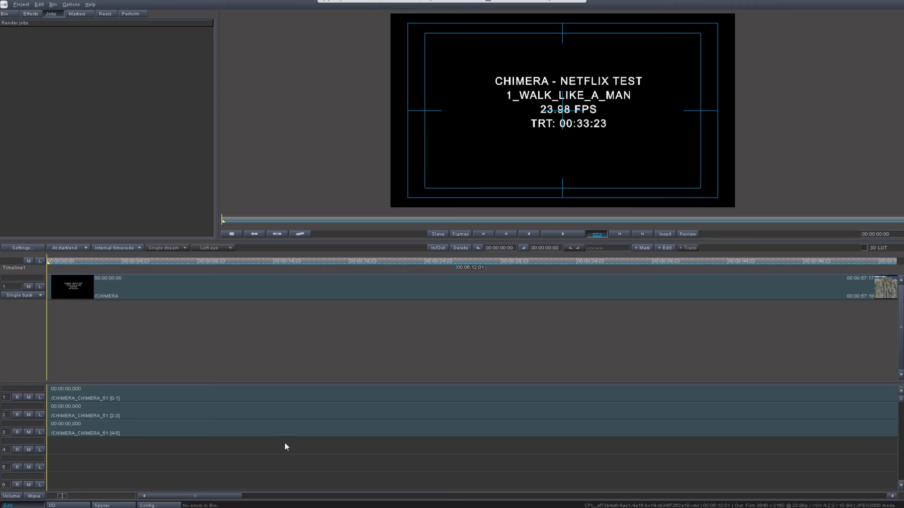
Zoom the timeline out to fit all clips and set thumbnails to Continuously.
{"action": "left_click_drag", "start_coordinate": [62, 496], "coordinate": [43, 498]}
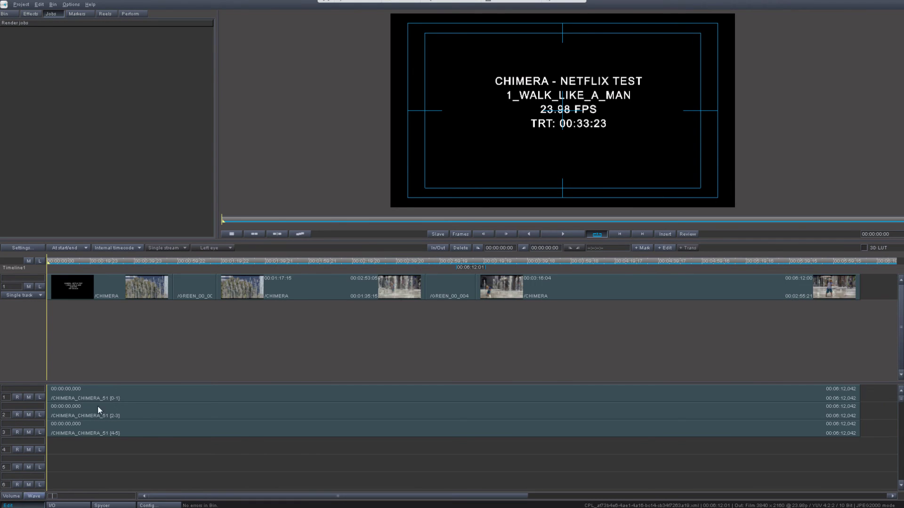
{"action": "left_click", "coordinate": [80, 248]}
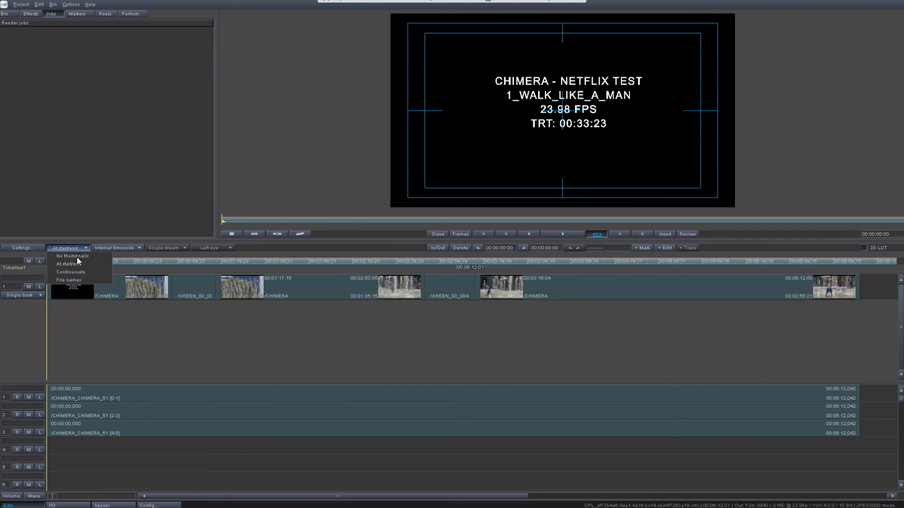
{"action": "left_click", "coordinate": [70, 272]}
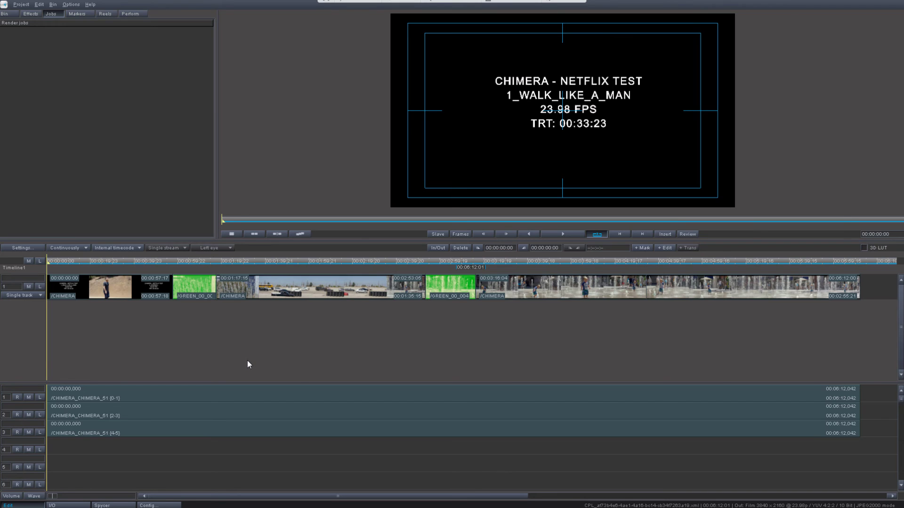
Reload the original DOMESTIC_FINAL composition playlist and accept its timeline output settings.
{"action": "left_click", "coordinate": [20, 5]}
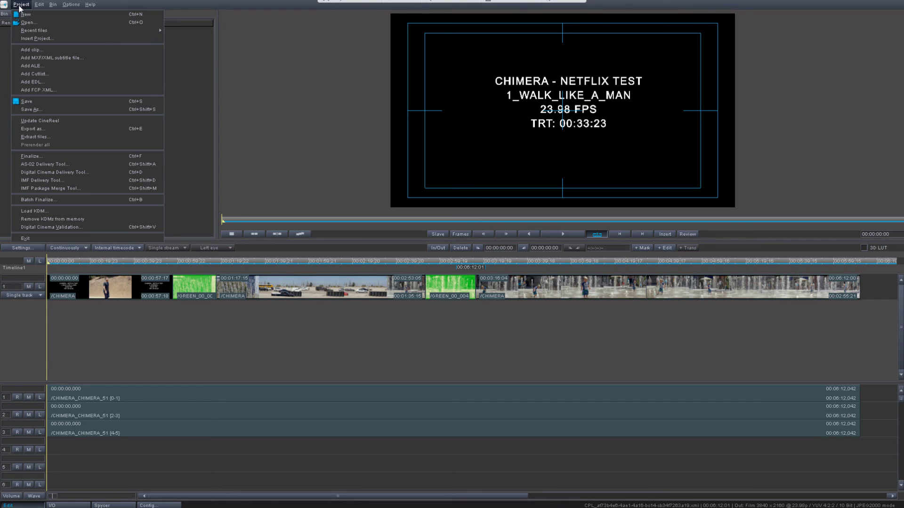
{"action": "left_click", "coordinate": [27, 22]}
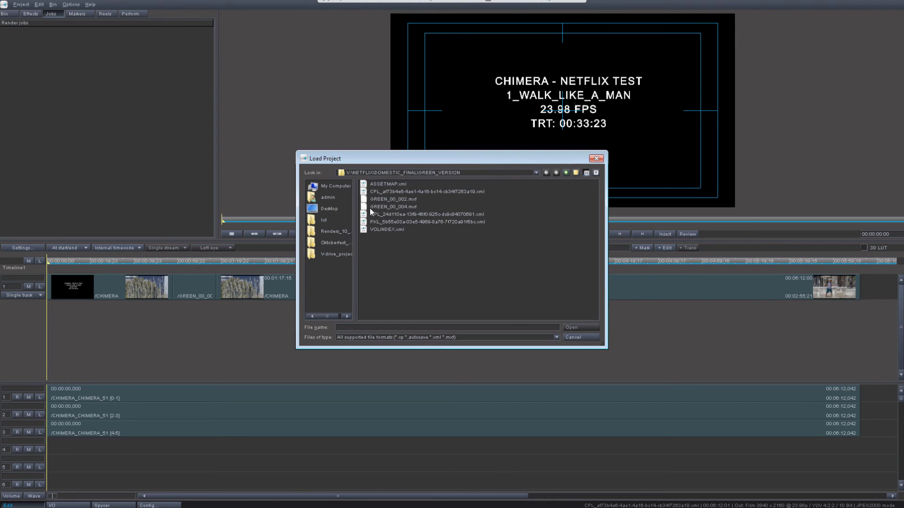
{"action": "left_click", "coordinate": [566, 173]}
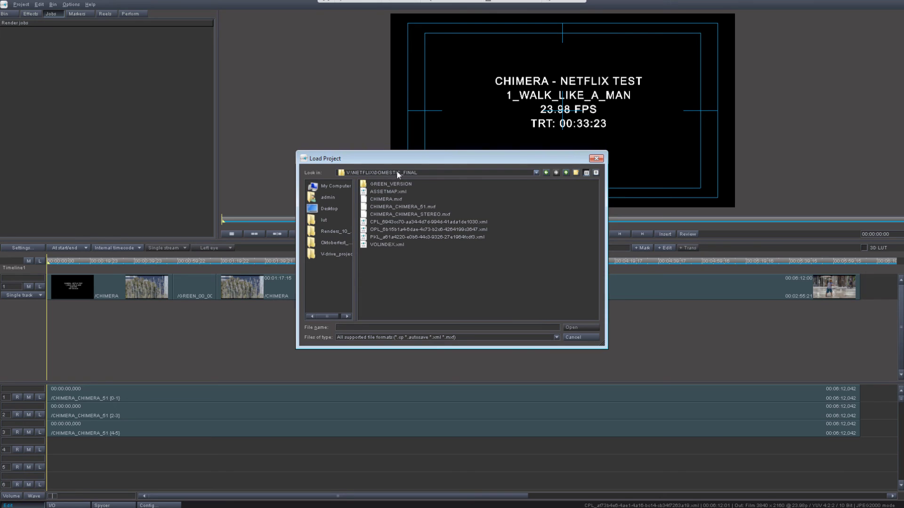
{"action": "left_click", "coordinate": [376, 221]}
{"action": "left_click", "coordinate": [572, 328]}
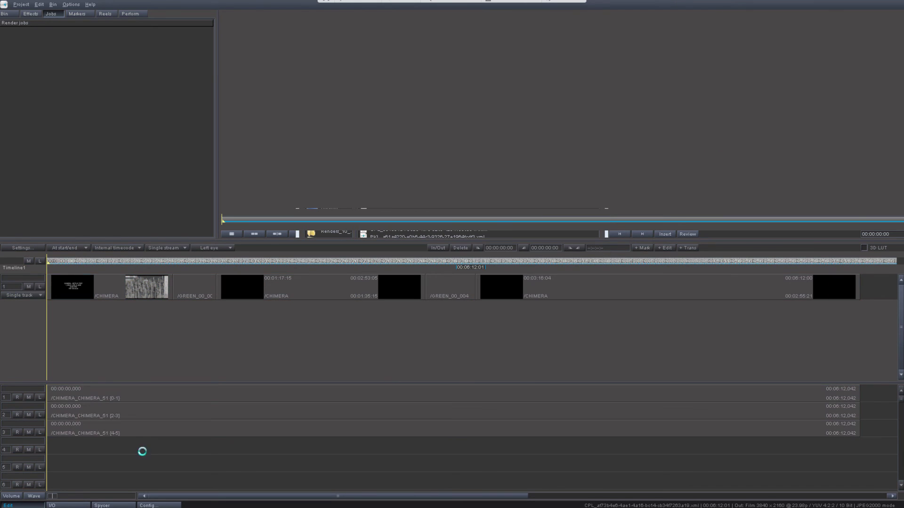
{"action": "left_click", "coordinate": [32, 247]}
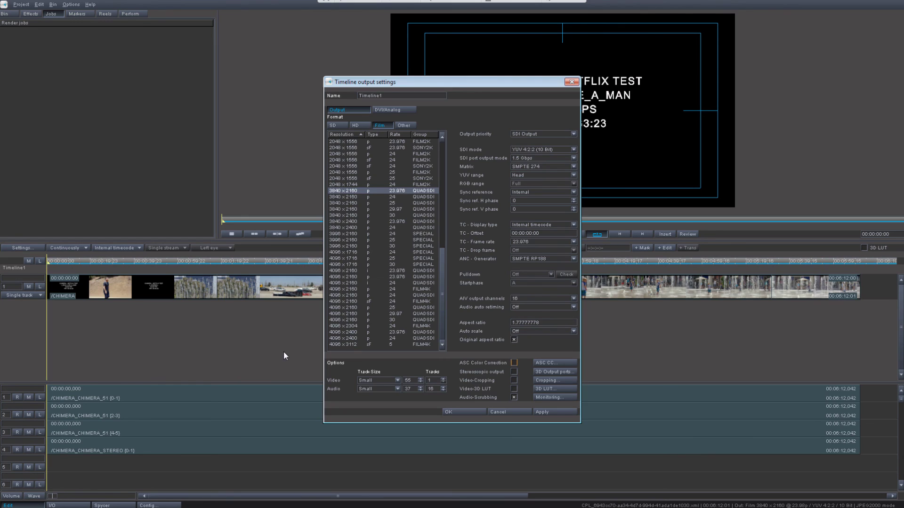
{"action": "left_click", "coordinate": [451, 411]}
Drag the RED and RED2 clips from the Bin onto video track 2.
{"action": "left_click", "coordinate": [6, 14]}
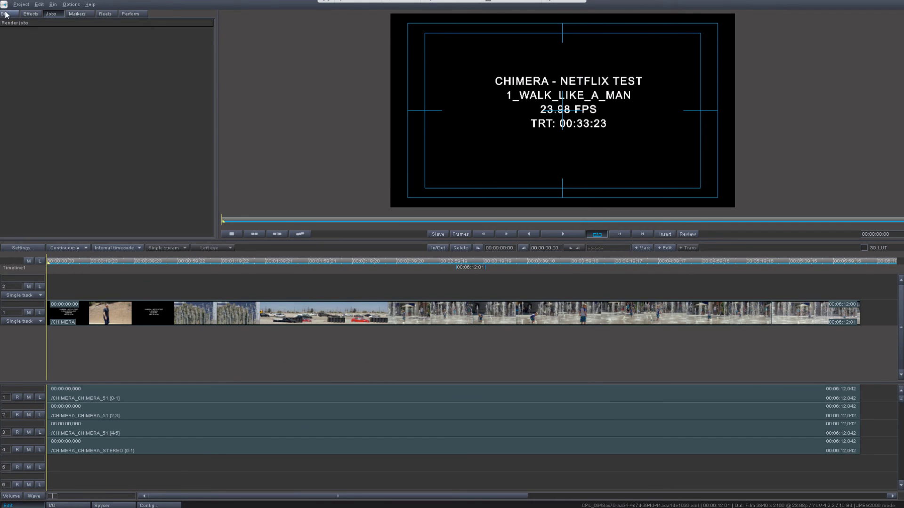
{"action": "scroll", "coordinate": [200, 189], "scroll_direction": "down", "scroll_amount": 5}
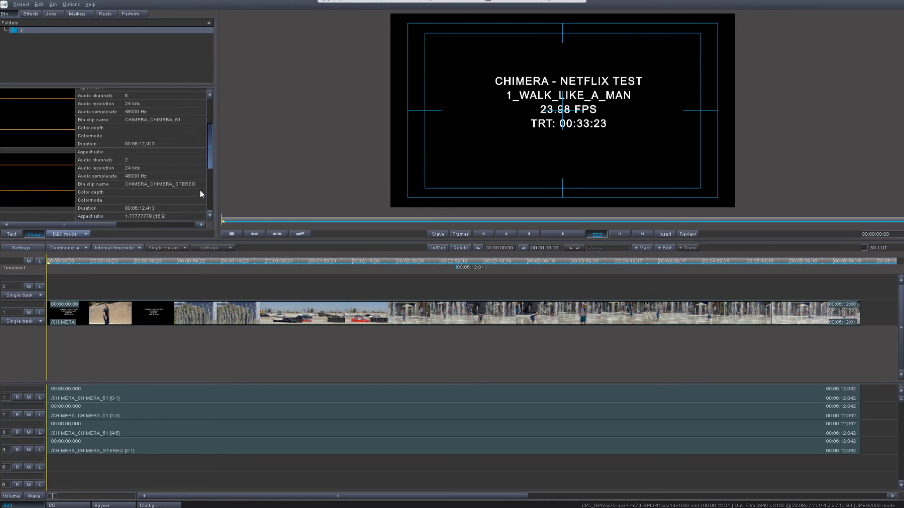
{"action": "left_click", "coordinate": [54, 125]}
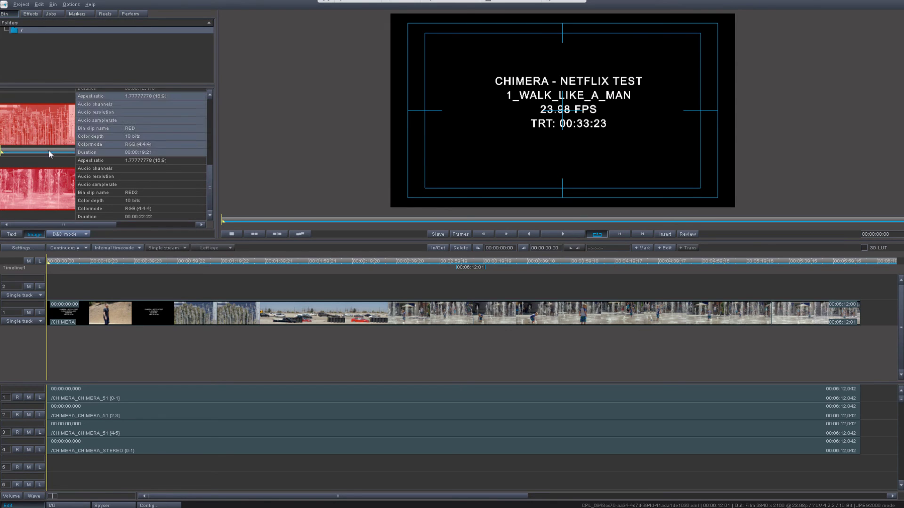
{"action": "left_click", "coordinate": [44, 187]}
{"action": "left_click_drag", "start_coordinate": [40, 135], "coordinate": [221, 295]}
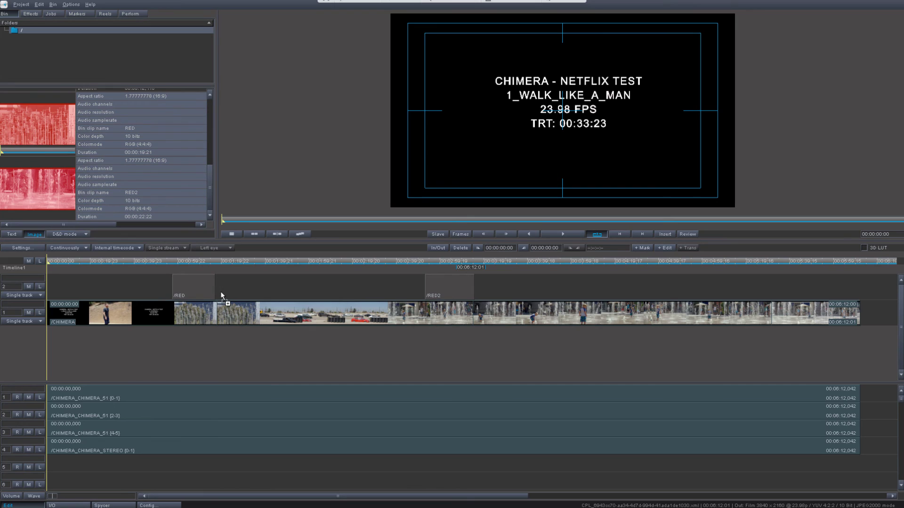
In the IMF Delivery Tool, choose Supplemental IMP and title it CHIMERA_UHD_RGB_10BIT_FULL_RED_VERSION.
{"action": "left_click", "coordinate": [20, 5]}
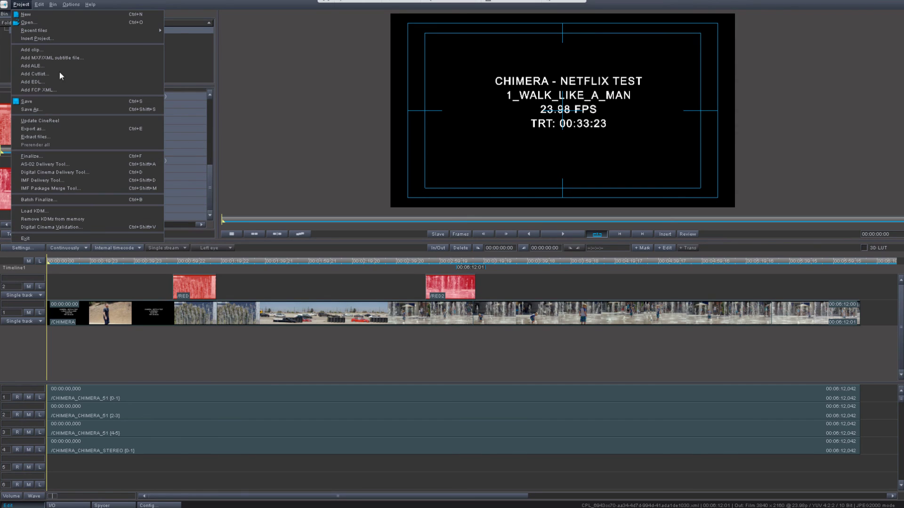
{"action": "left_click", "coordinate": [68, 180]}
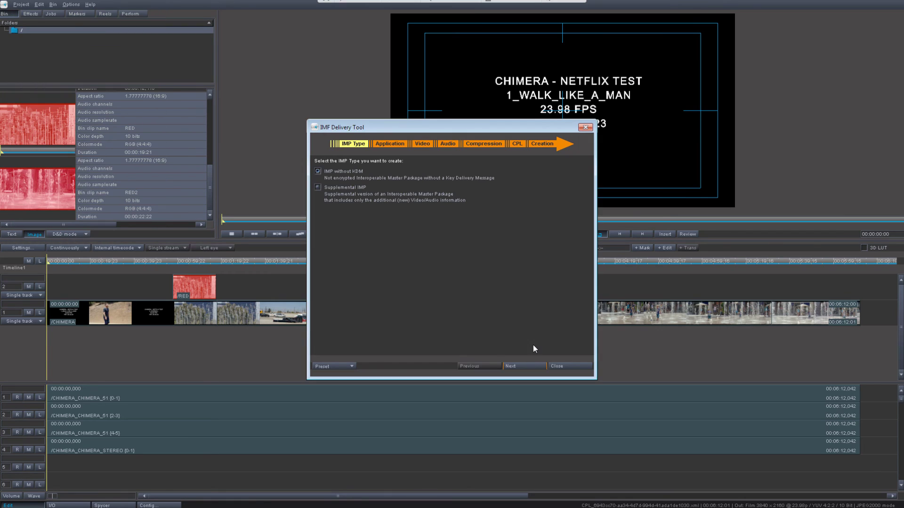
{"action": "left_click", "coordinate": [317, 187]}
{"action": "left_click", "coordinate": [513, 366]}
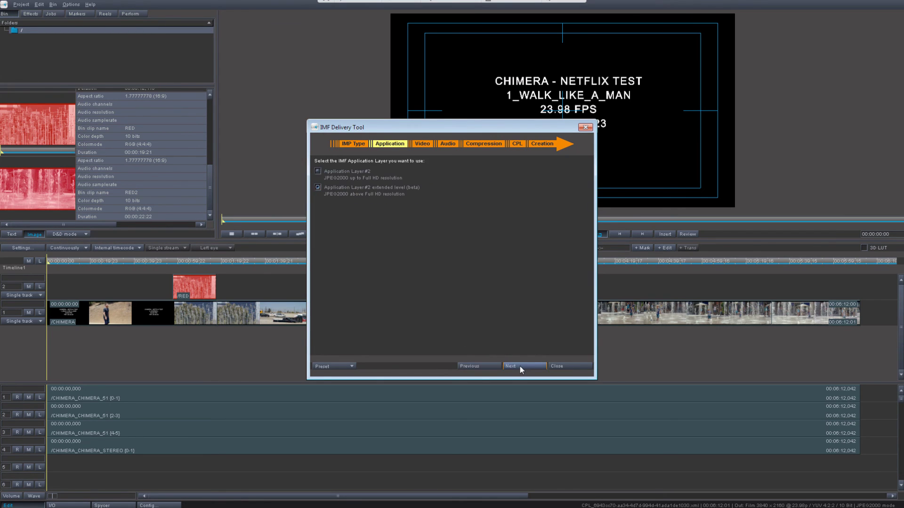
{"action": "left_click", "coordinate": [520, 366]}
{"action": "left_click", "coordinate": [519, 367]}
{"action": "left_click", "coordinate": [520, 365]}
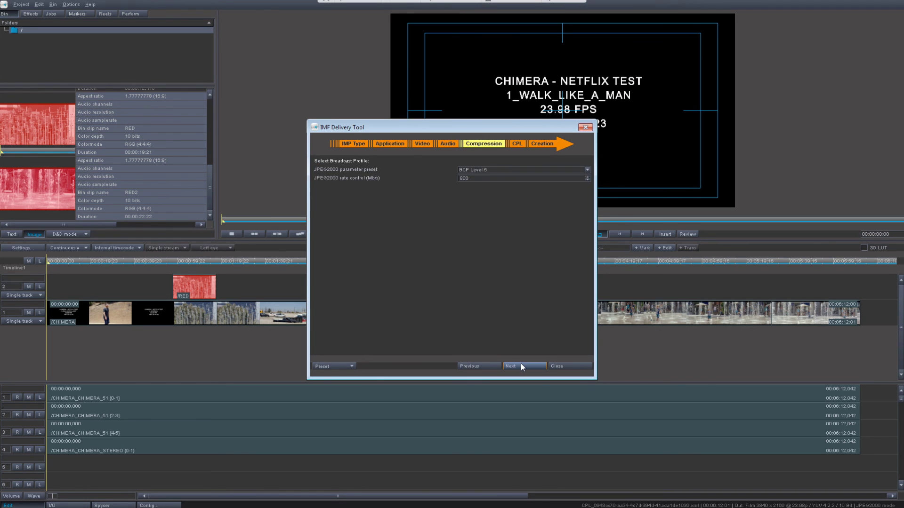
{"action": "left_click", "coordinate": [521, 364]}
{"action": "type", "text": "_RED_VERSION"}
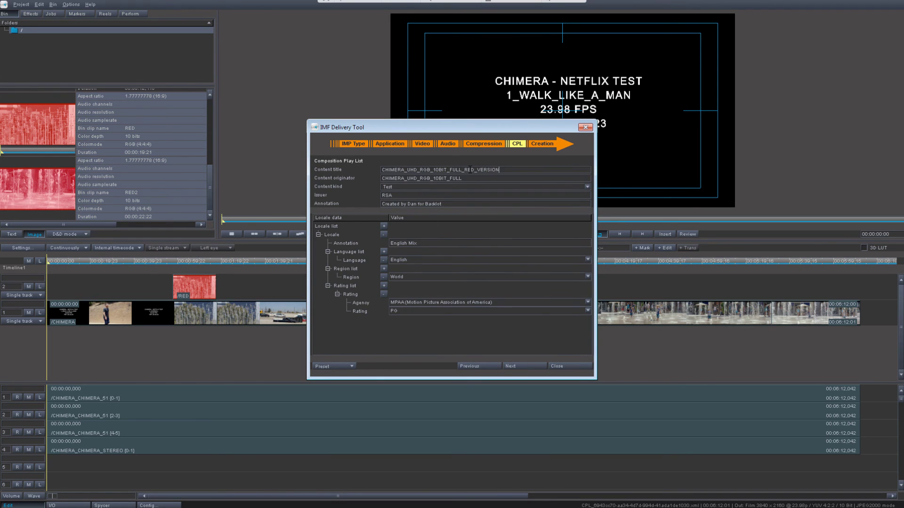
{"action": "type", "text": "RED_VERSION"}
{"action": "left_click", "coordinate": [510, 366]}
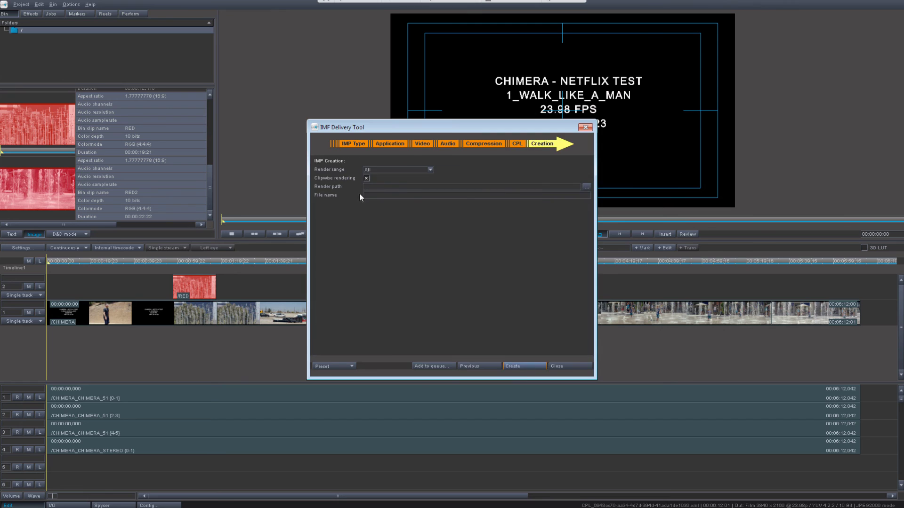
Set the render path to a new DOMESTIC_FINAL/RED_VERSION folder with file name RED.
{"action": "left_click", "coordinate": [587, 186]}
{"action": "left_click", "coordinate": [577, 164]}
{"action": "type", "text": "RED_VERSION"}
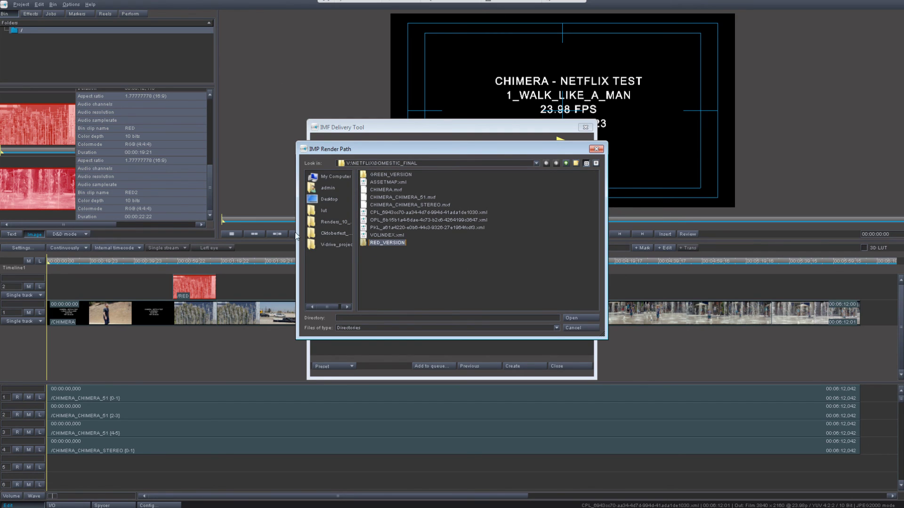
{"action": "left_click", "coordinate": [575, 318]}
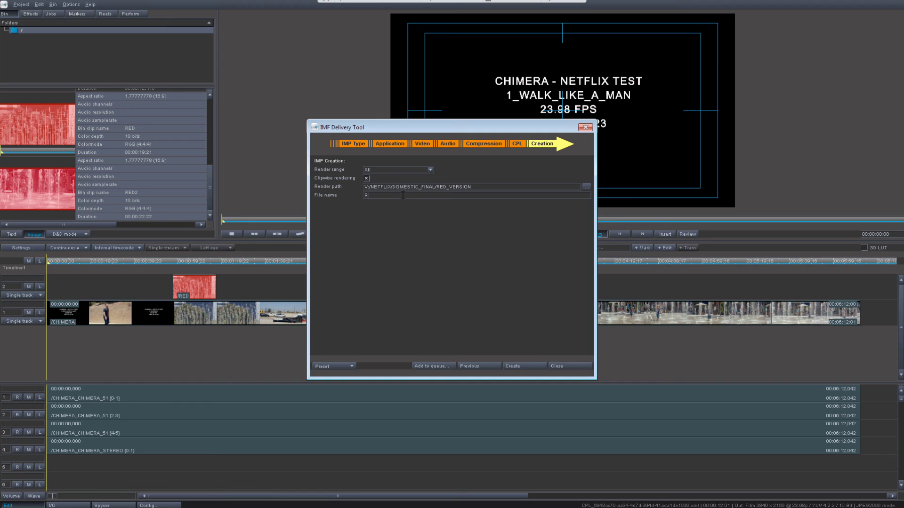
{"action": "left_click", "coordinate": [403, 195]}
{"action": "type", "text": "RED"}
Create the RED supplemental IMP and, once it finishes, exit Clipster.
{"action": "left_click", "coordinate": [525, 366]}
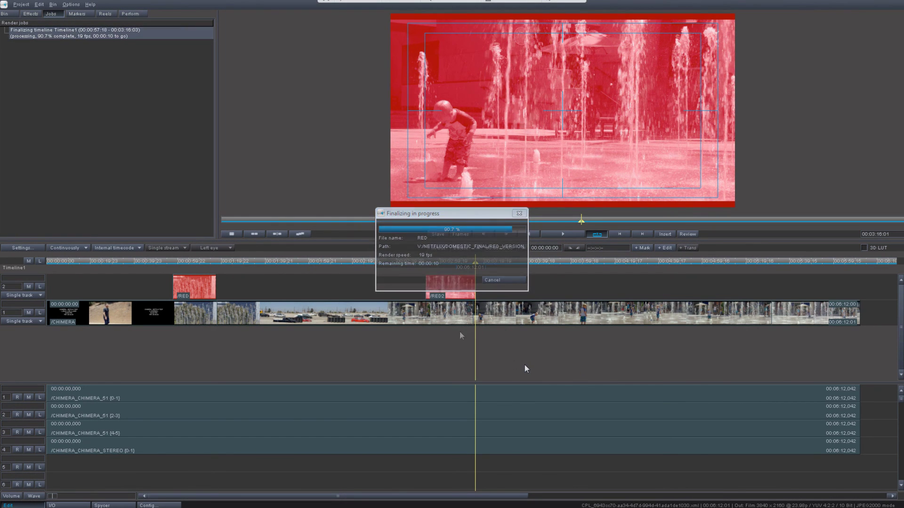
{"action": "left_click", "coordinate": [20, 5]}
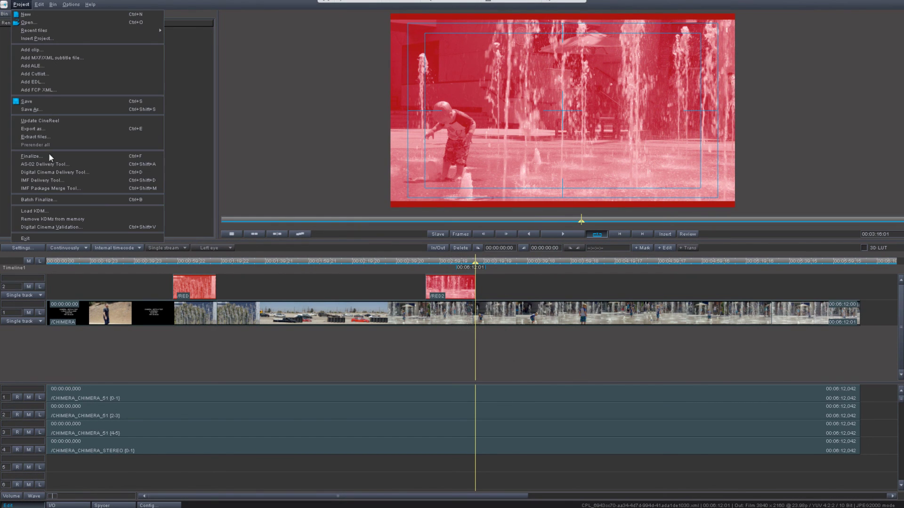
{"action": "left_click", "coordinate": [27, 239]}
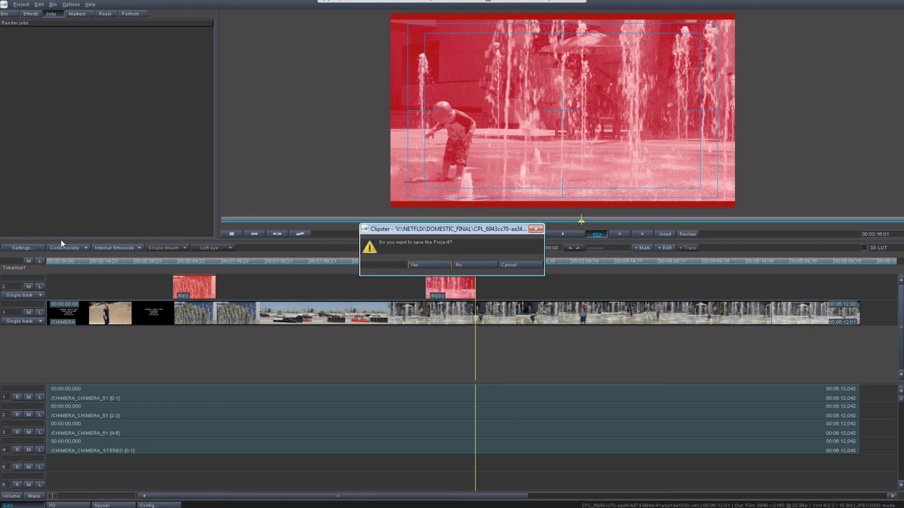
{"action": "left_click", "coordinate": [484, 261]}
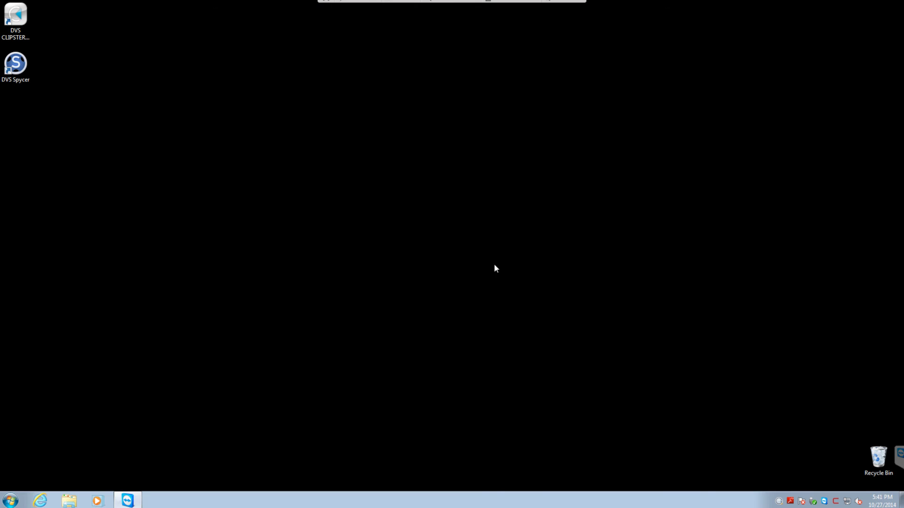
{"action": "left_click", "coordinate": [69, 500]}
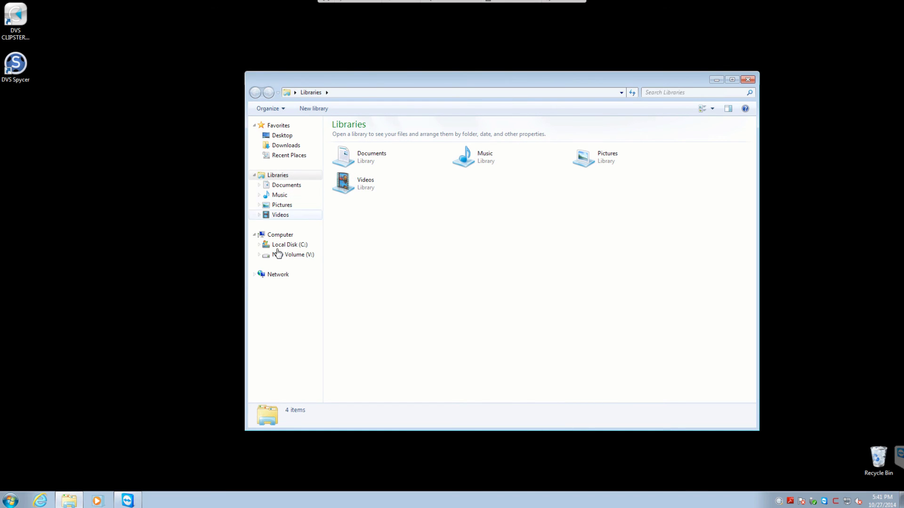
{"action": "left_click", "coordinate": [278, 254]}
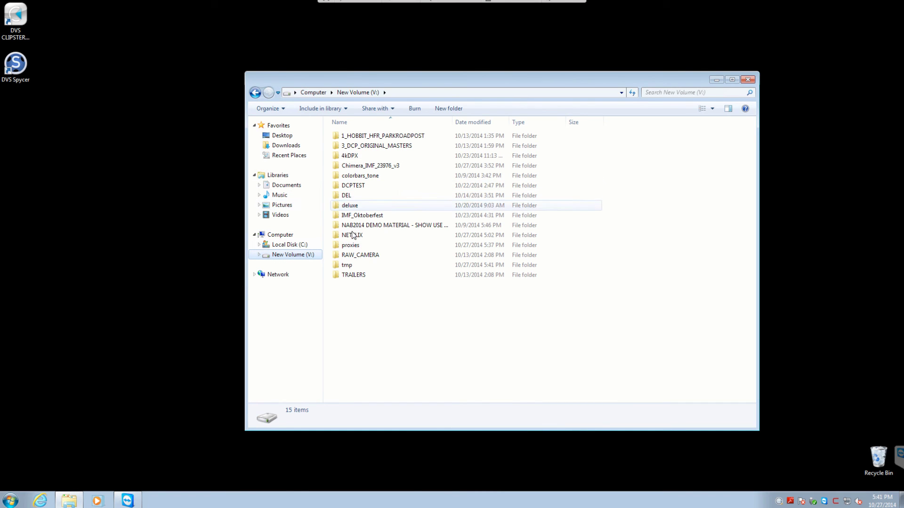
{"action": "double_click", "coordinate": [353, 235]}
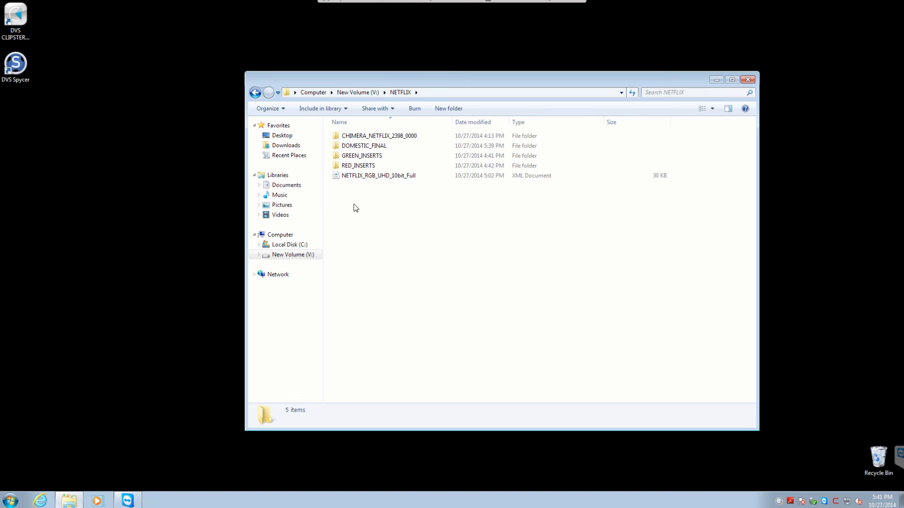
{"action": "double_click", "coordinate": [360, 146]}
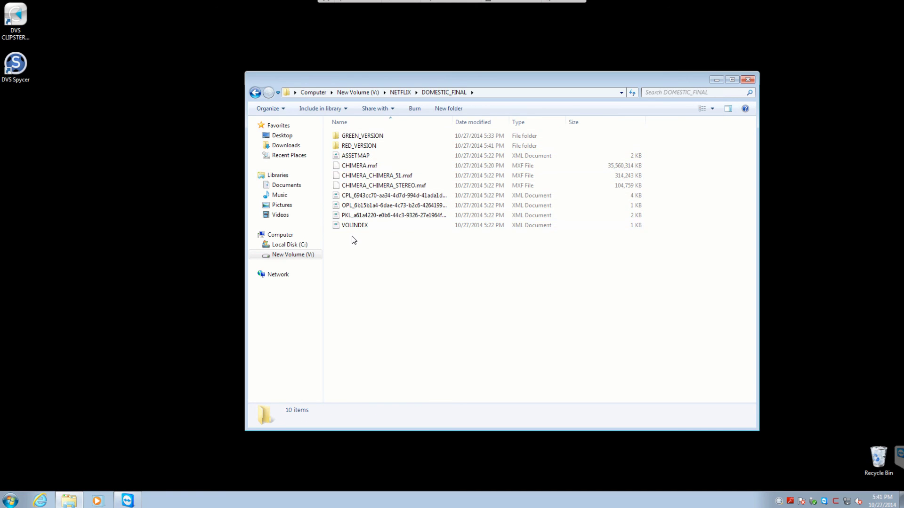
{"action": "double_click", "coordinate": [370, 146]}
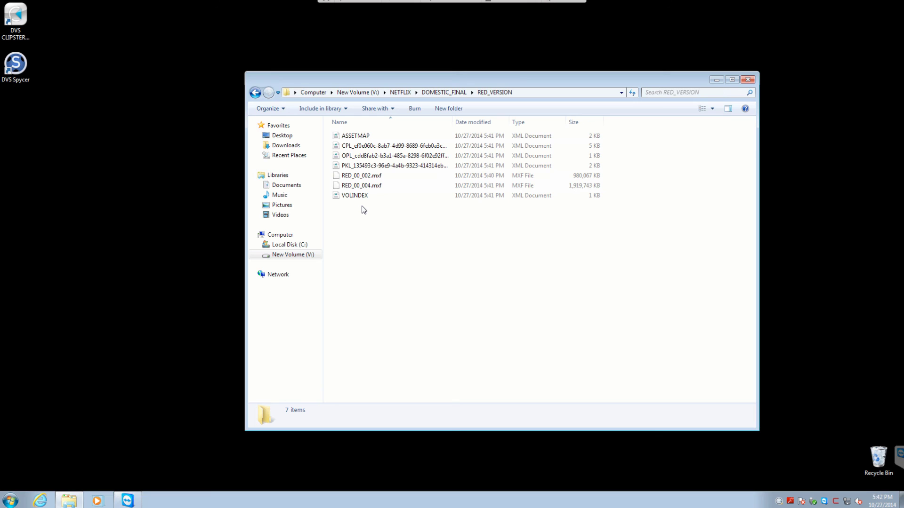
{"action": "left_click", "coordinate": [255, 93]}
{"action": "left_click", "coordinate": [748, 79]}
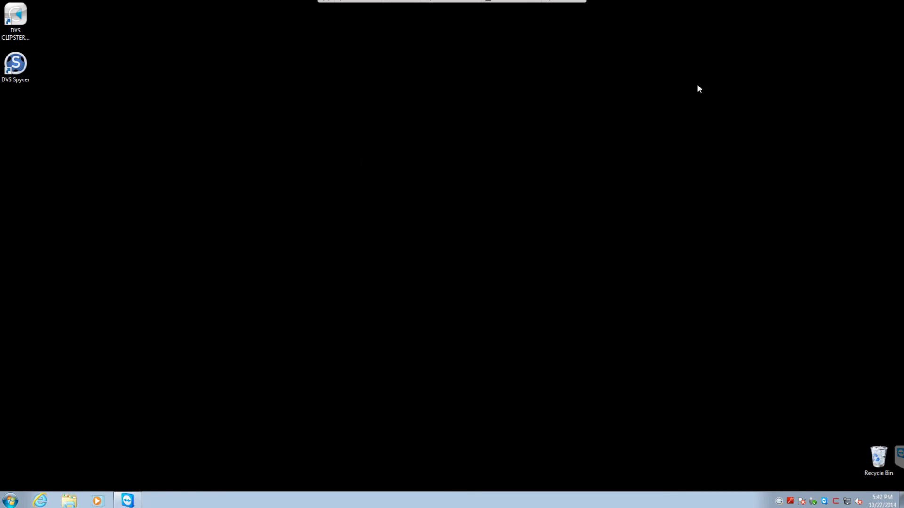